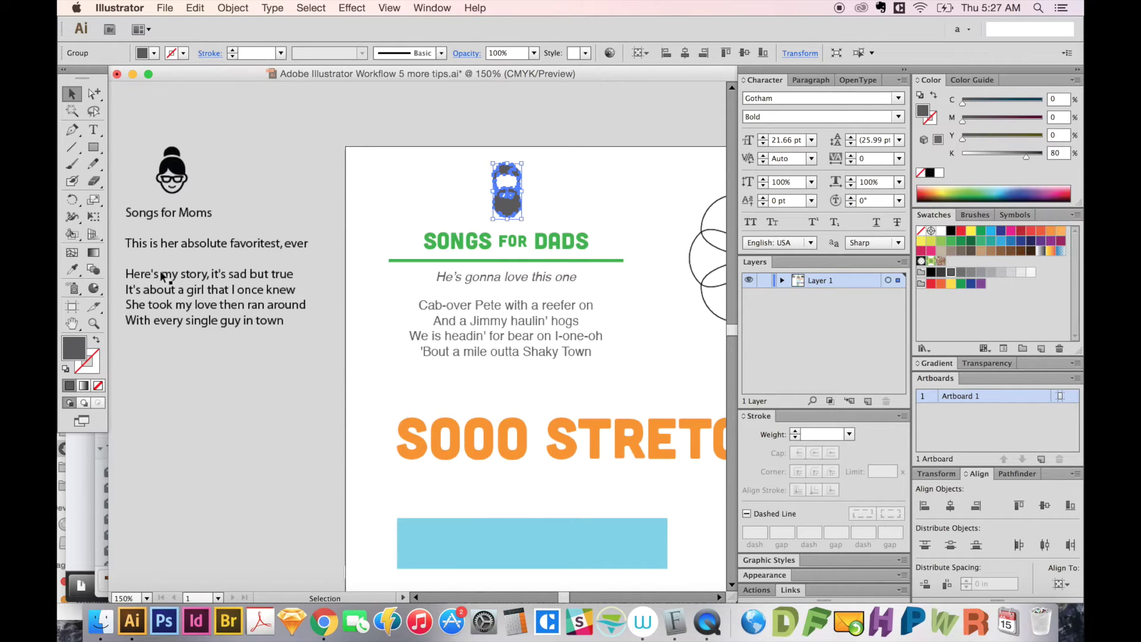
# Step: Duplicate the whole Songs for Dads block and place the copy straight above the card
pyautogui.click(220, 242)
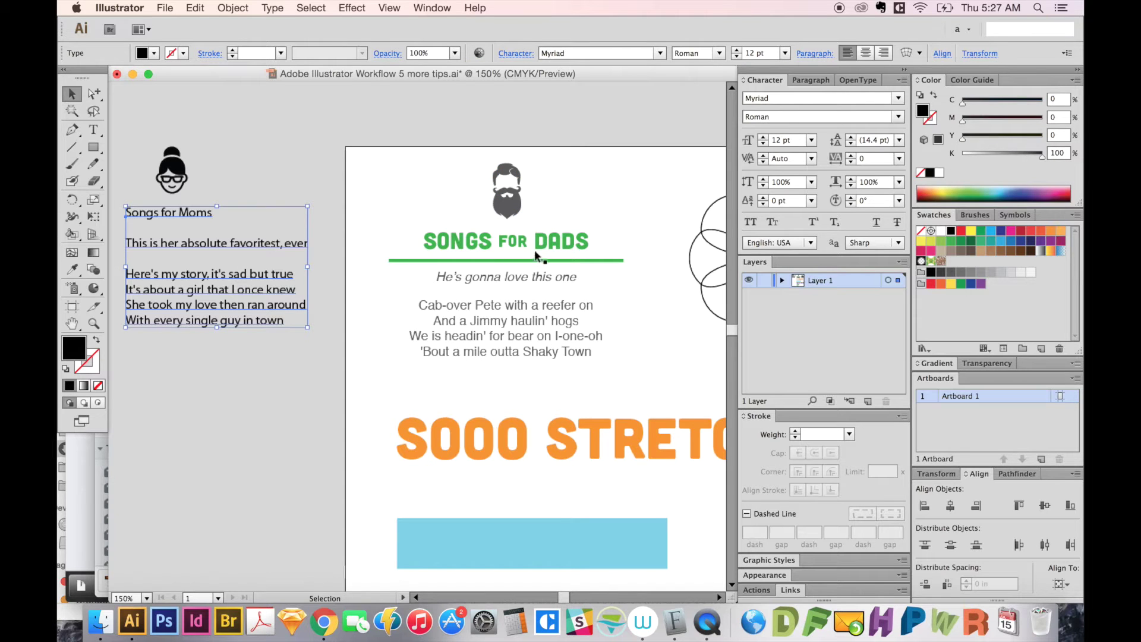
pyautogui.scroll(2, 351, 290)
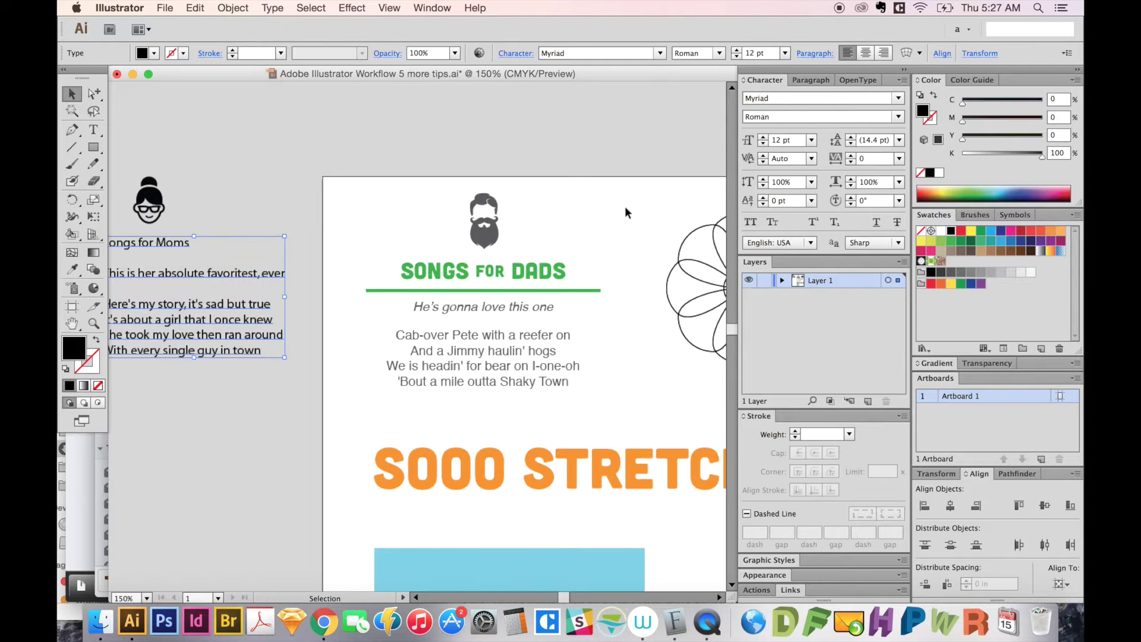
pyautogui.moveTo(612, 190); pyautogui.dragTo(351, 366)
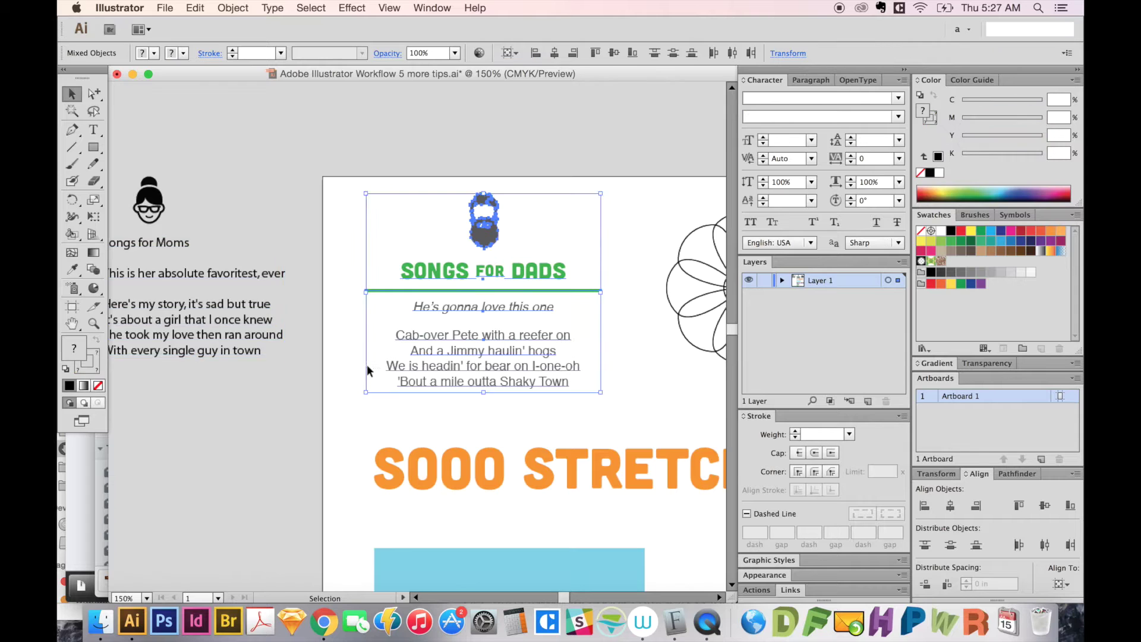
pyautogui.scroll(4, 546, 453)
pyautogui.moveTo(546, 476); pyautogui.dragTo(562, 245)
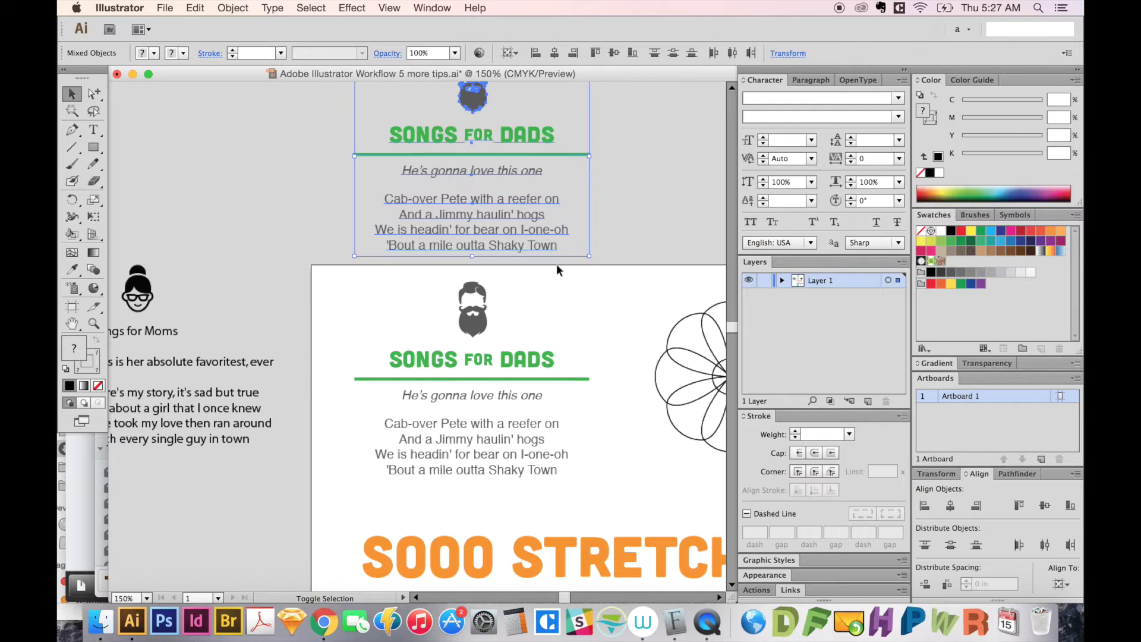
pyautogui.moveTo(372, 323); pyautogui.dragTo(415, 250)
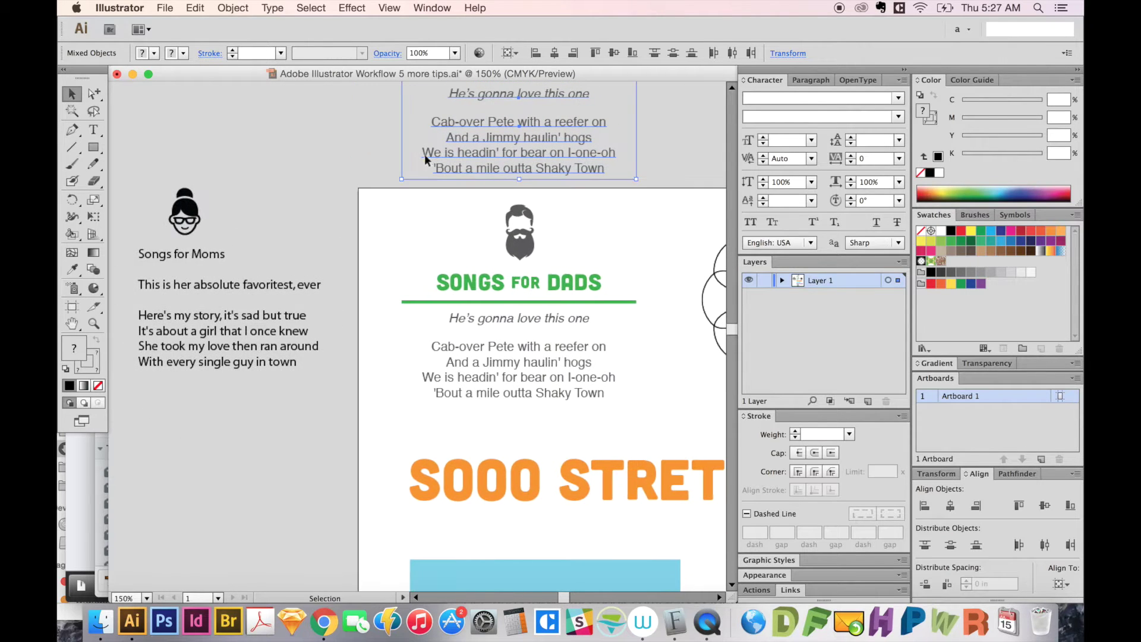
# Step: Move the woman icon onto the dad icon on the card
pyautogui.moveTo(474, 321); pyautogui.dragTo(484, 367)
pyautogui.click(197, 255)
pyautogui.press('shift+super+a')
pyautogui.moveTo(198, 254); pyautogui.dragTo(534, 272)
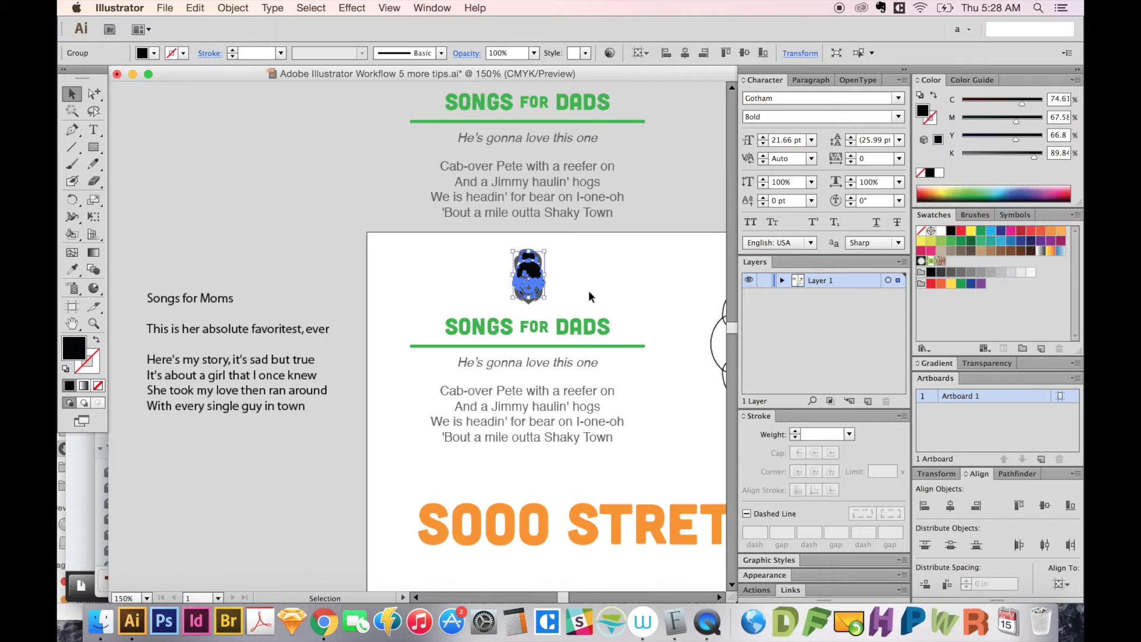
# Step: Delete the bearded-face icon from the card, then undo the deletion
pyautogui.click(572, 265)
pyautogui.moveTo(539, 277); pyautogui.dragTo(498, 294)
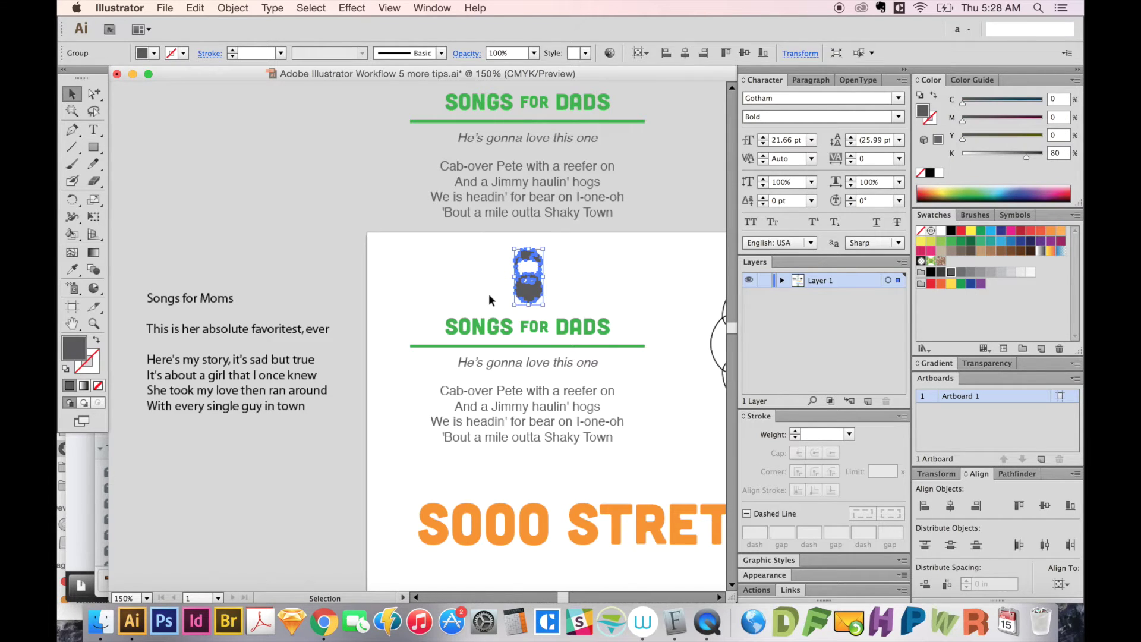
pyautogui.press('Delete')
pyautogui.press('a')
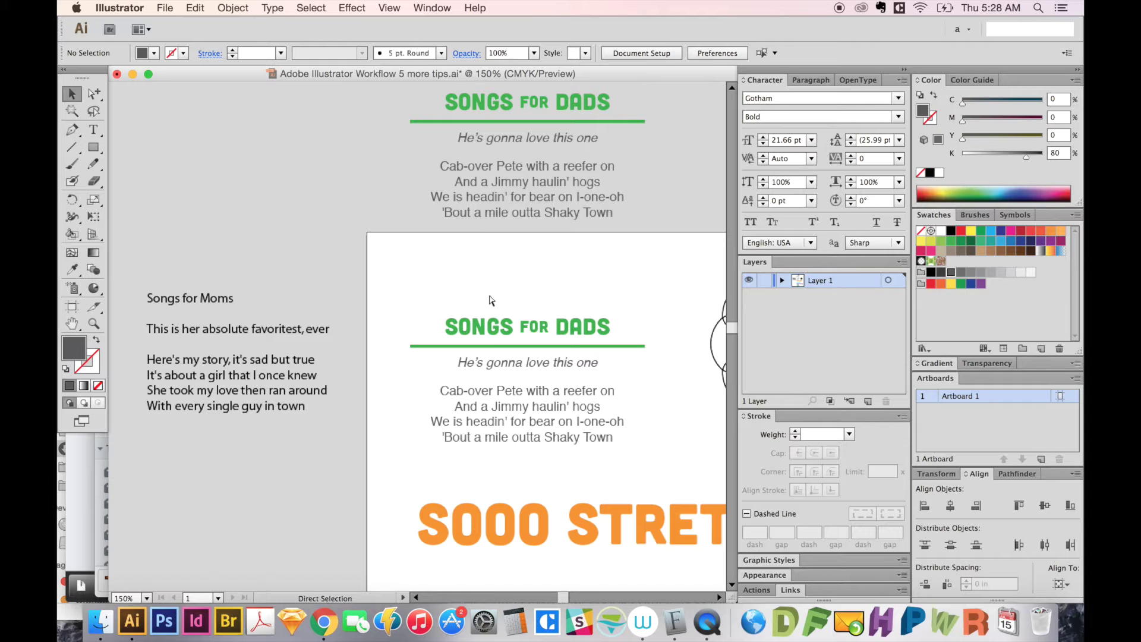
pyautogui.press('super+z')
pyautogui.scroll(3, 435, 247)
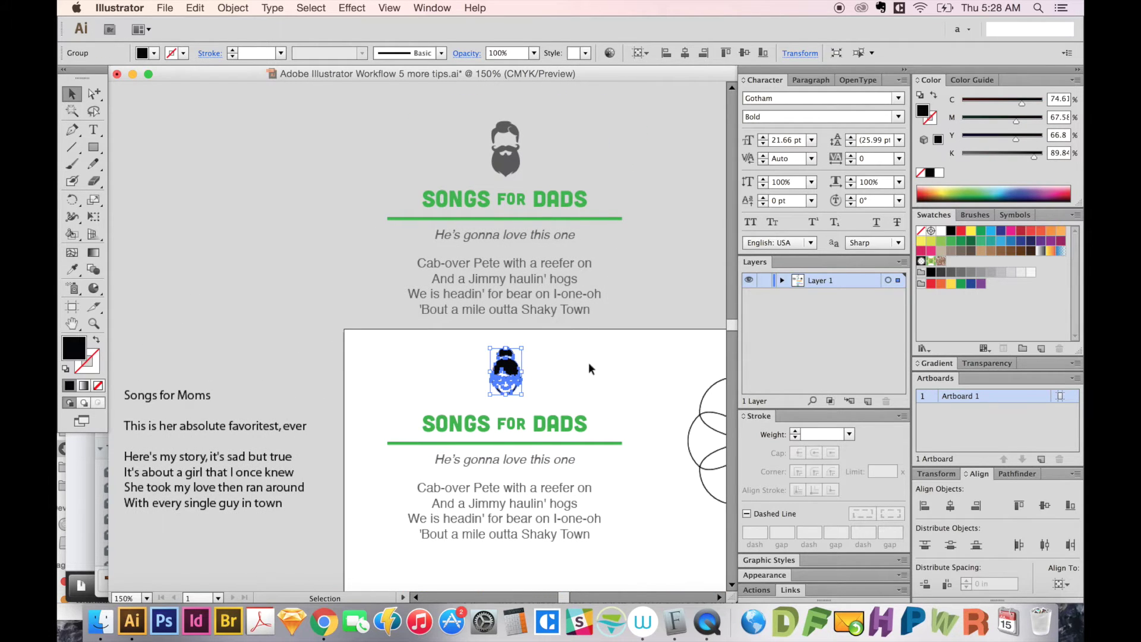
# Step: Give the woman icon the dad icon's dark grey, then highlight the Songs for Moms line
pyautogui.press('i')
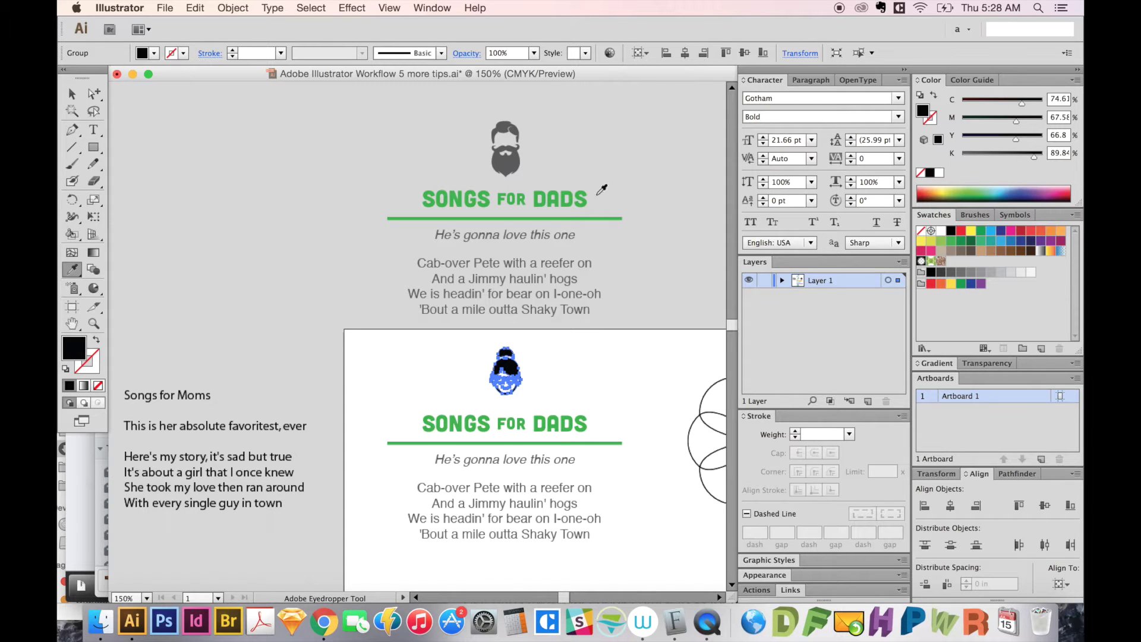
pyautogui.click(511, 161)
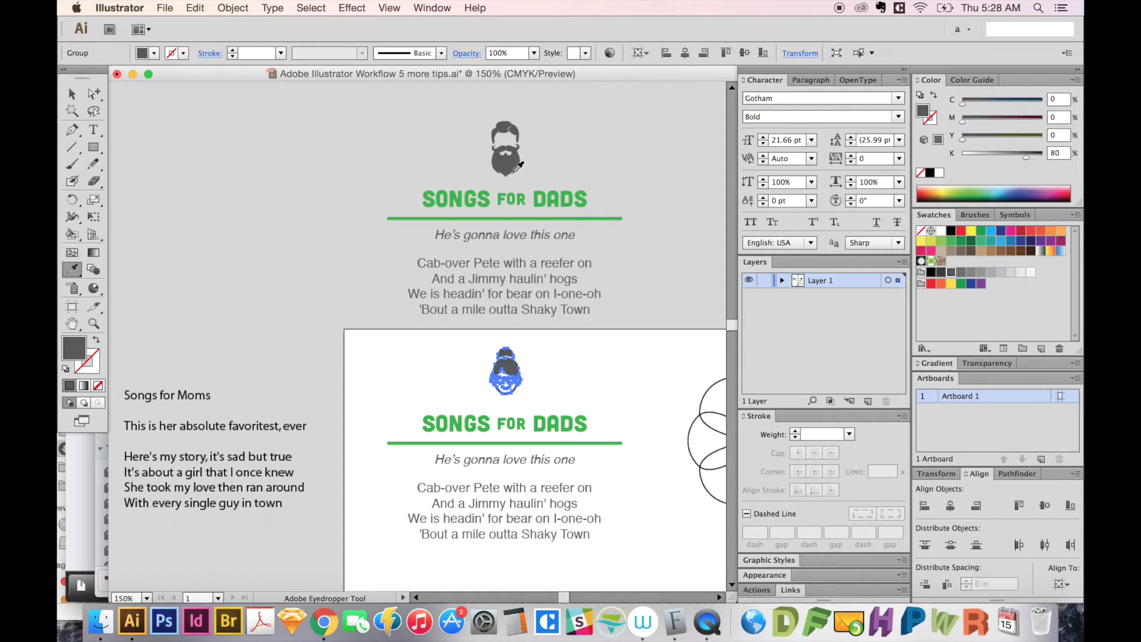
pyautogui.keyDown('super'); pyautogui.click(557, 400); pyautogui.keyUp('super')
pyautogui.moveTo(243, 342)
pyautogui.mouseDown()
pyautogui.moveTo(141, 349)
pyautogui.moveTo(156, 358)
pyautogui.moveTo(174, 343)
pyautogui.moveTo(242, 338)
pyautogui.mouseUp()
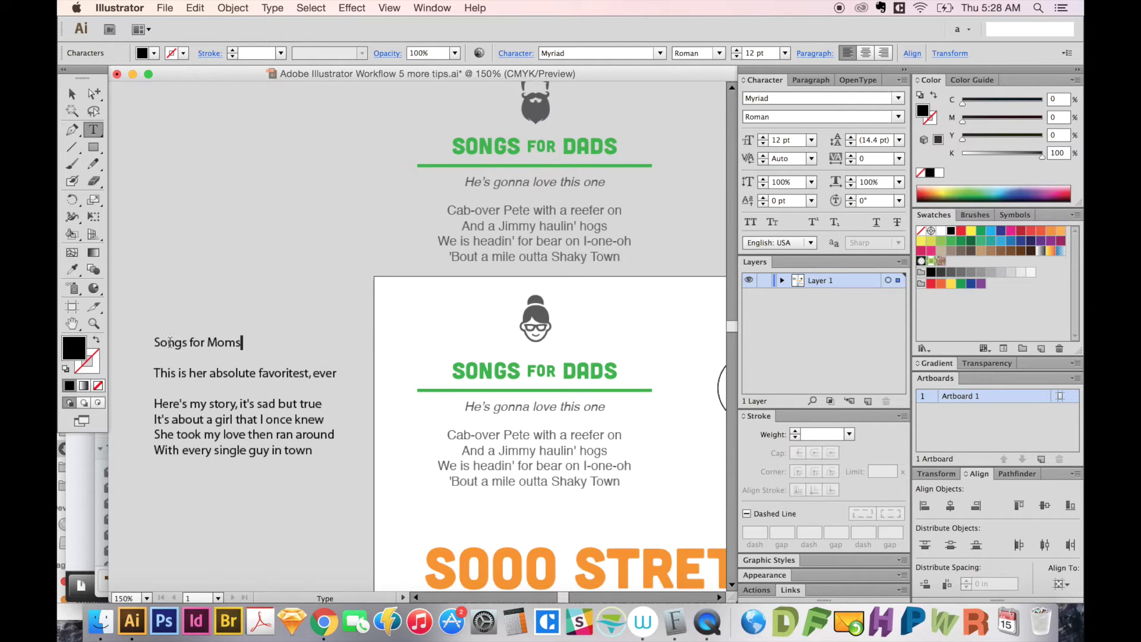
# Step: Paste Songs for Moms over the card heading and match the SONGS FOR DADS style
pyautogui.press('super+c')
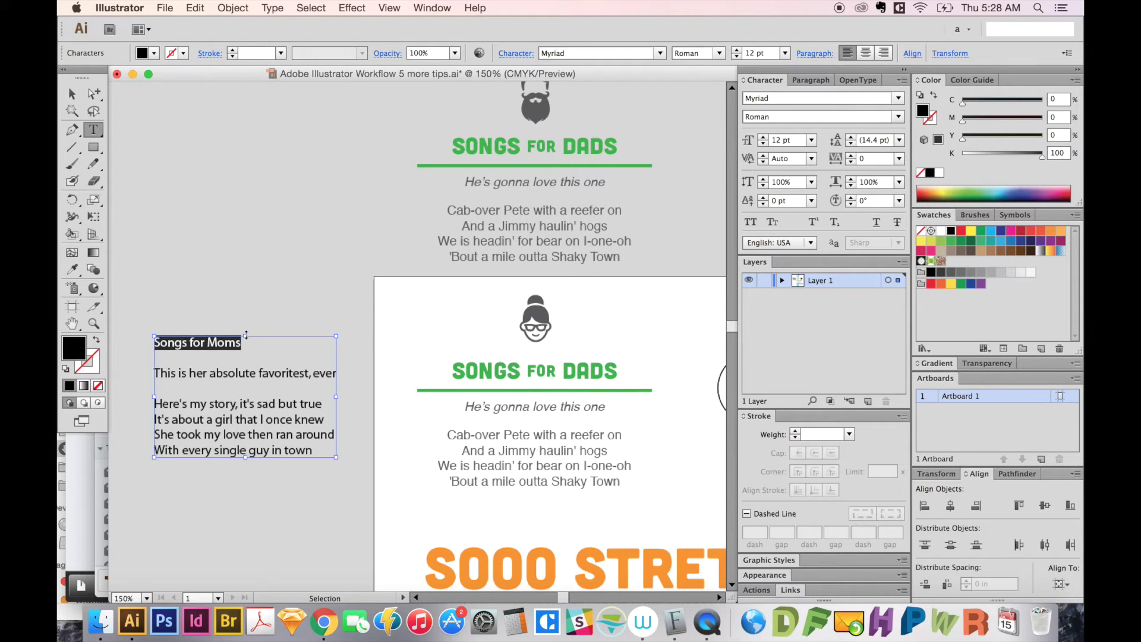
pyautogui.tripleClick(543, 370)
pyautogui.press('super+v')
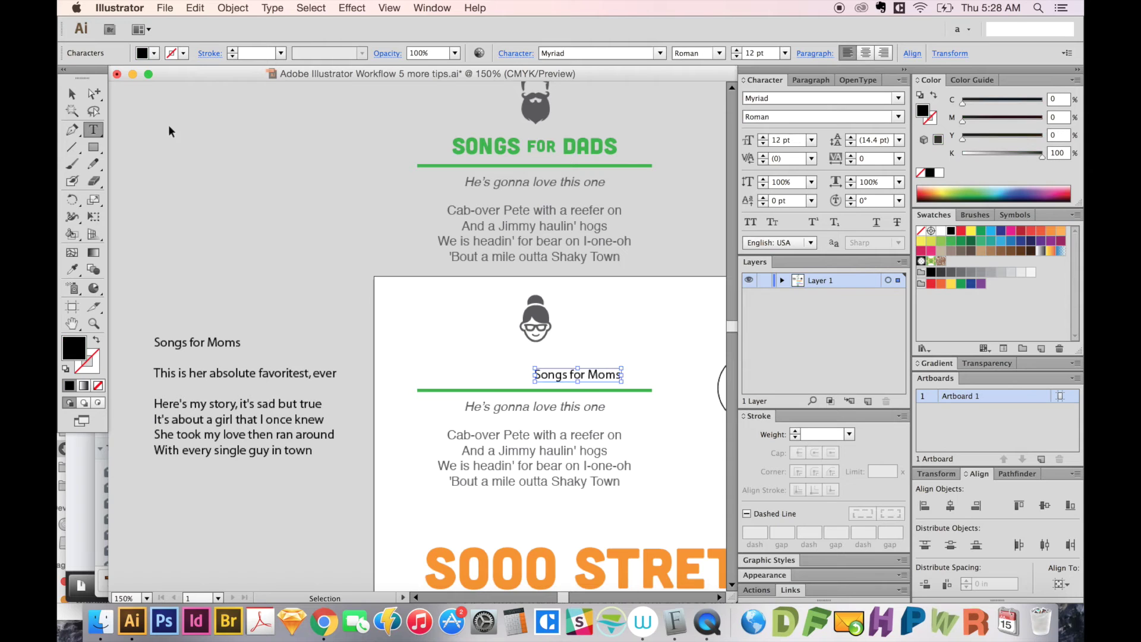
pyautogui.click(72, 93)
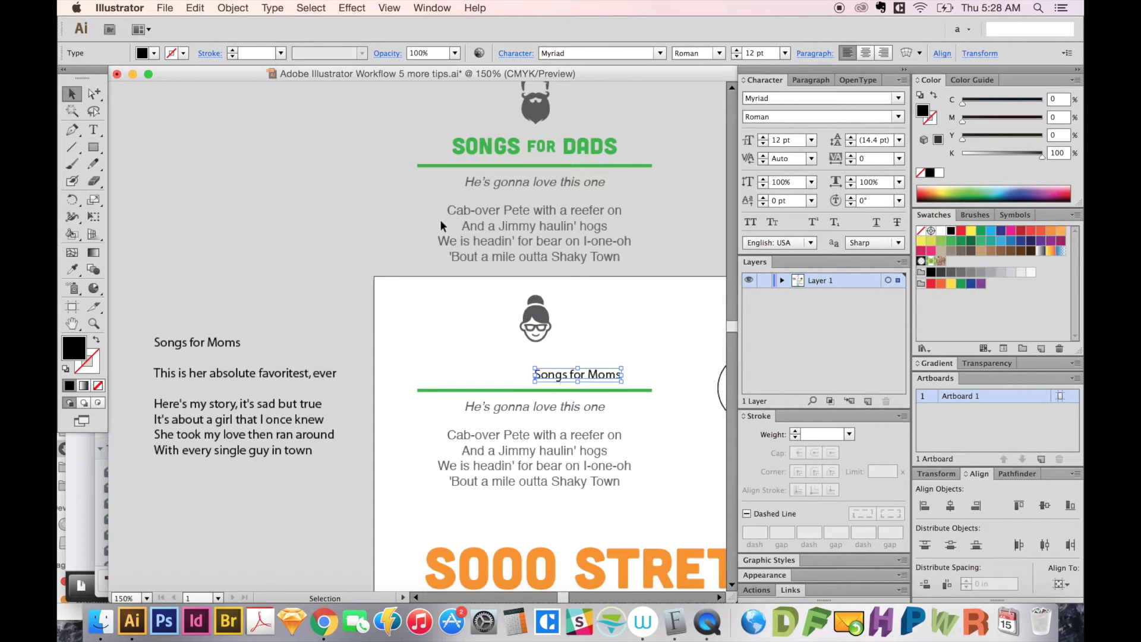
pyautogui.press('i')
pyautogui.click(591, 146)
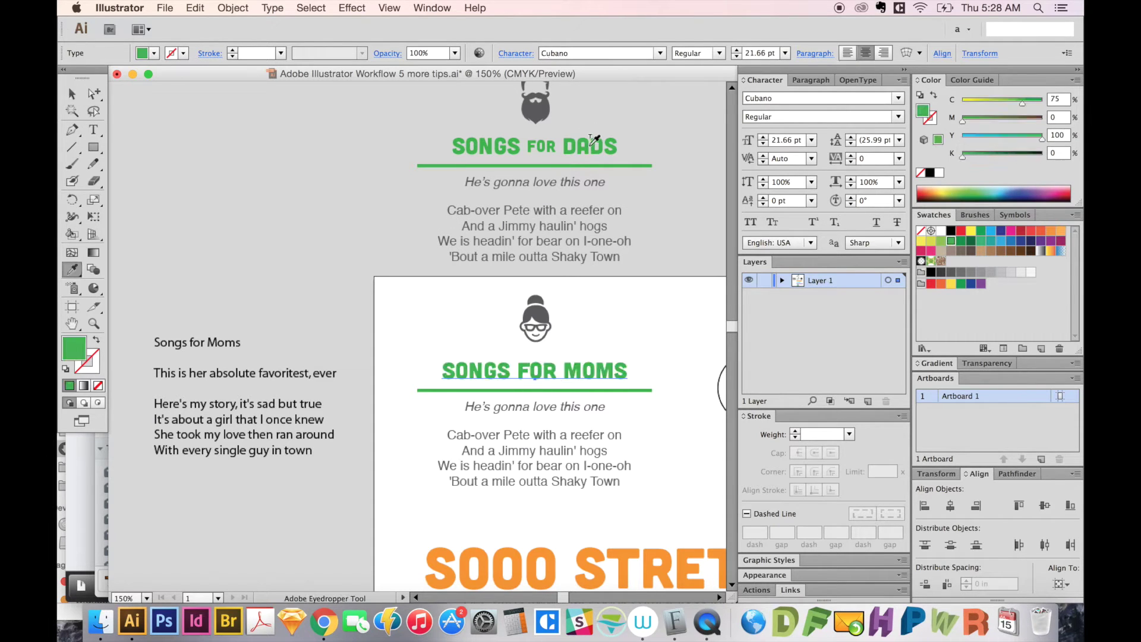
pyautogui.keyDown('super'); pyautogui.click(325, 396); pyautogui.keyUp('super')
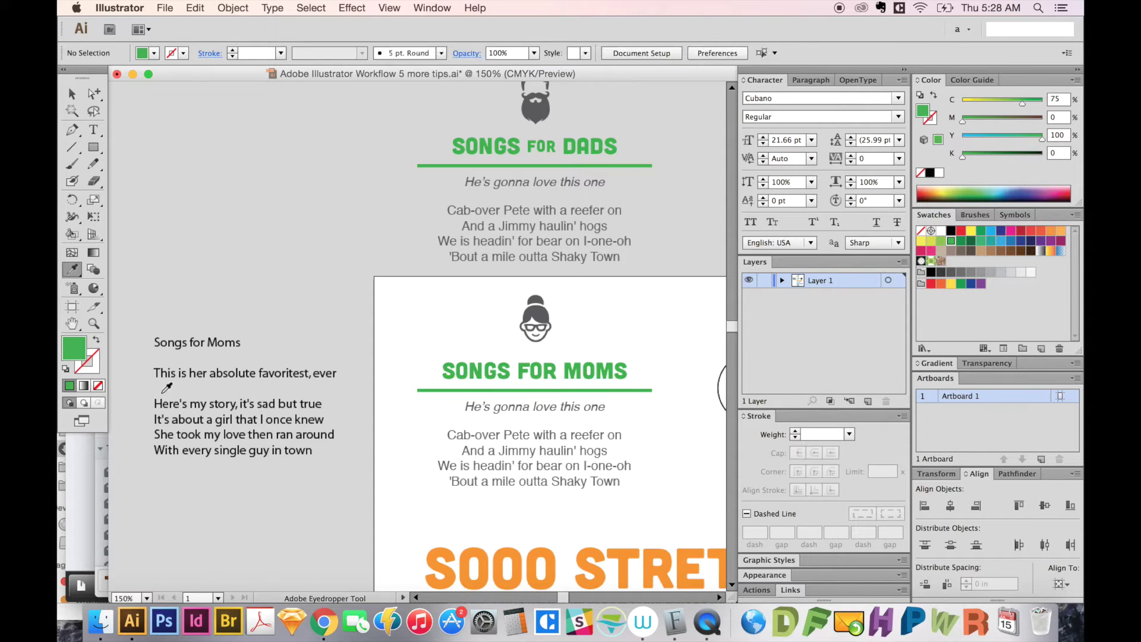
# Step: Replace the subtitle with 'This is her absolute favoritest, ever' in the Dads subtitle style
pyautogui.press('t')
pyautogui.moveTo(153, 373); pyautogui.dragTo(355, 365)
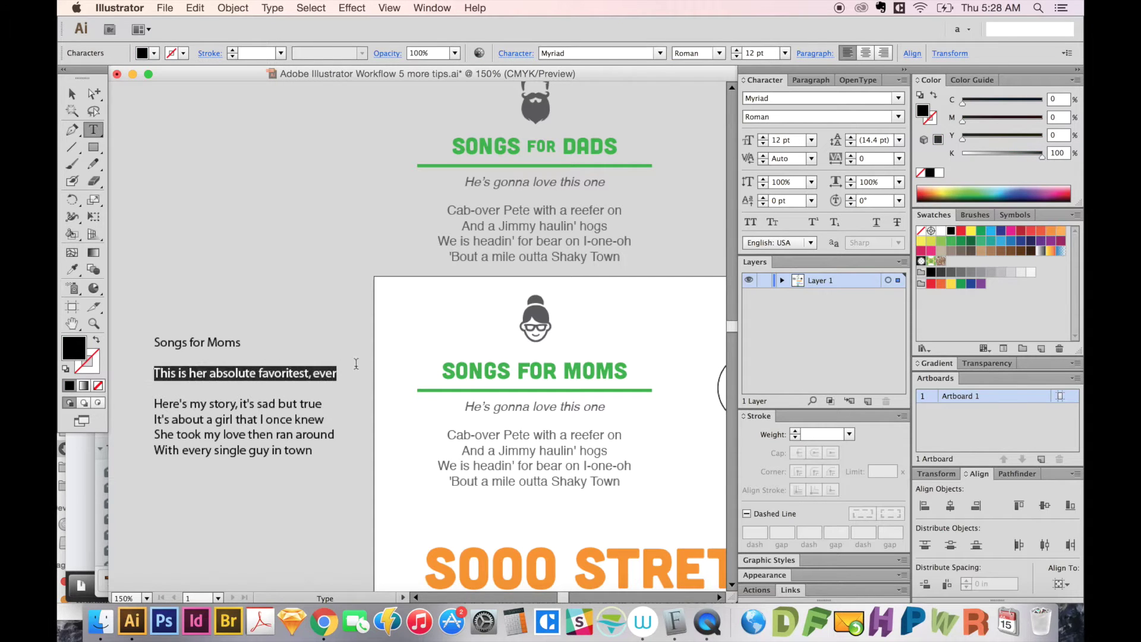
pyautogui.click(511, 406)
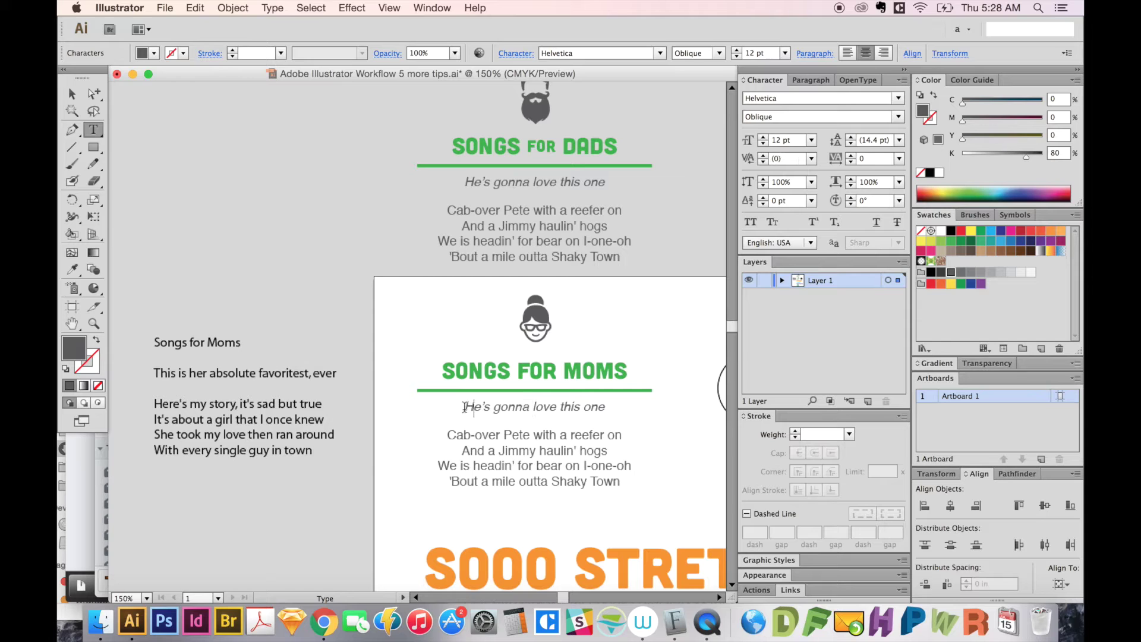
pyautogui.moveTo(464, 407); pyautogui.dragTo(629, 406)
pyautogui.press('super+v')
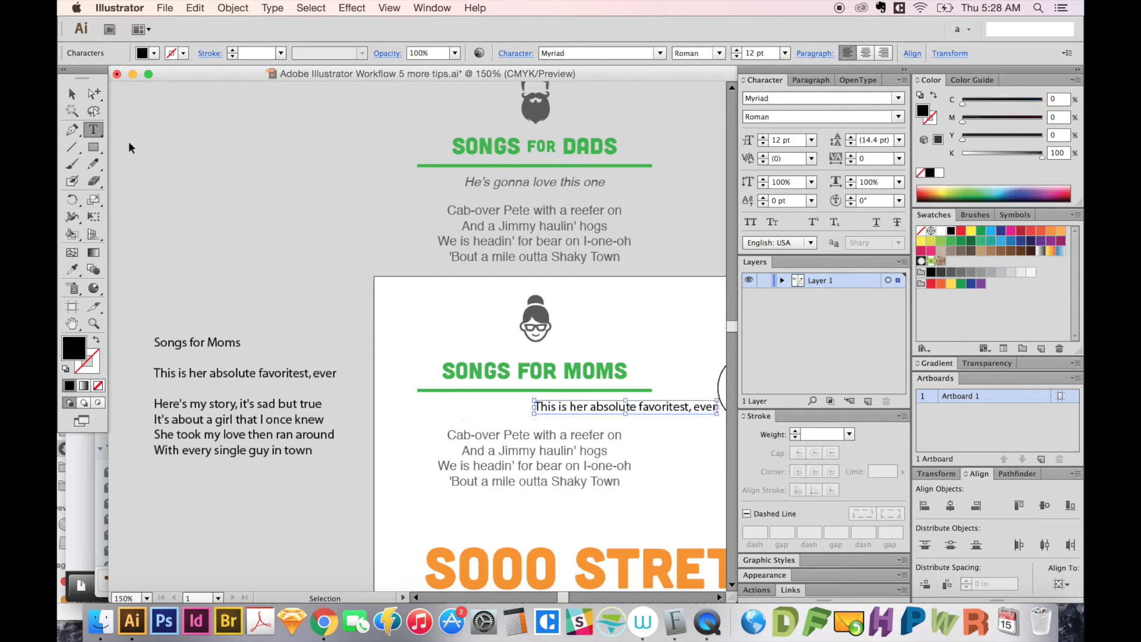
pyautogui.press('Escape')
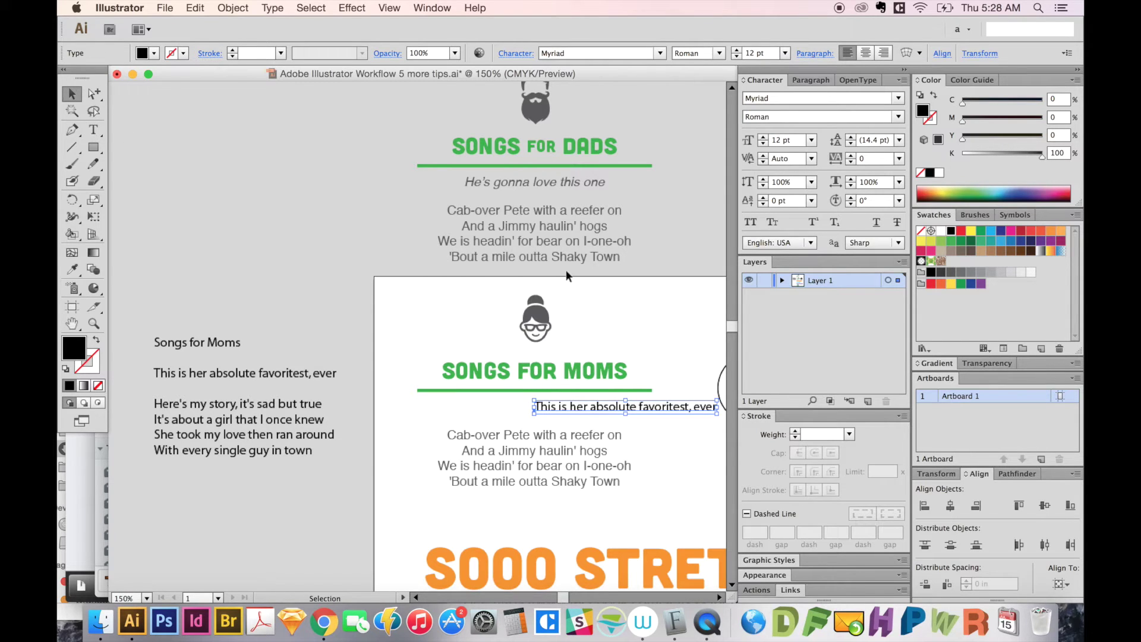
pyautogui.press('i')
pyautogui.click(543, 178)
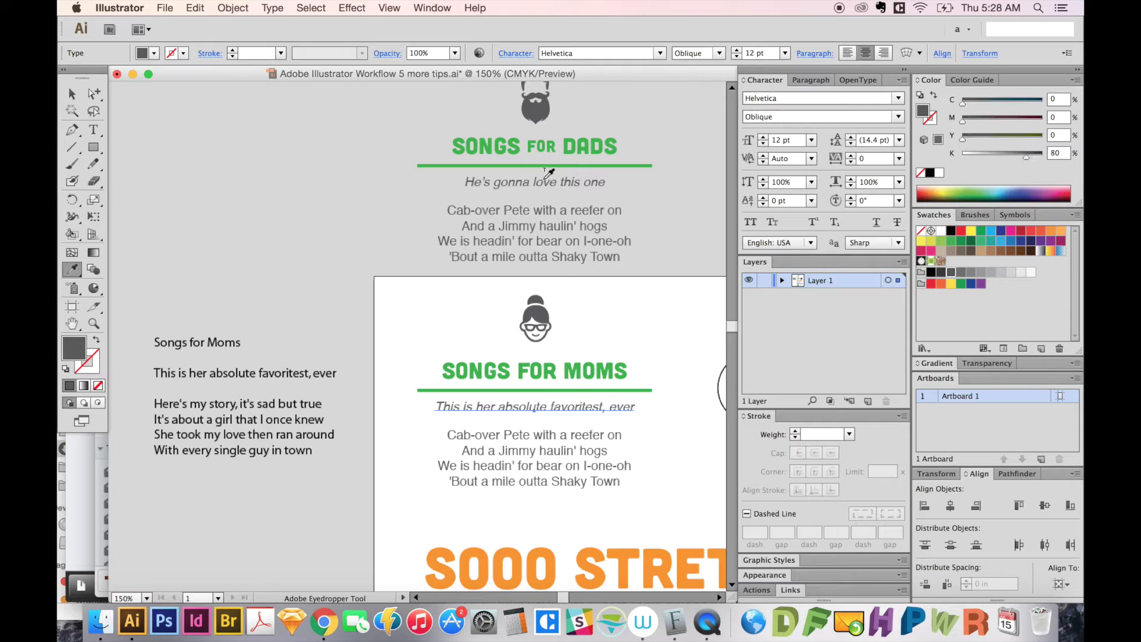
# Step: Highlight the four lyric lines of the Moms text
pyautogui.press('super+shift+a')
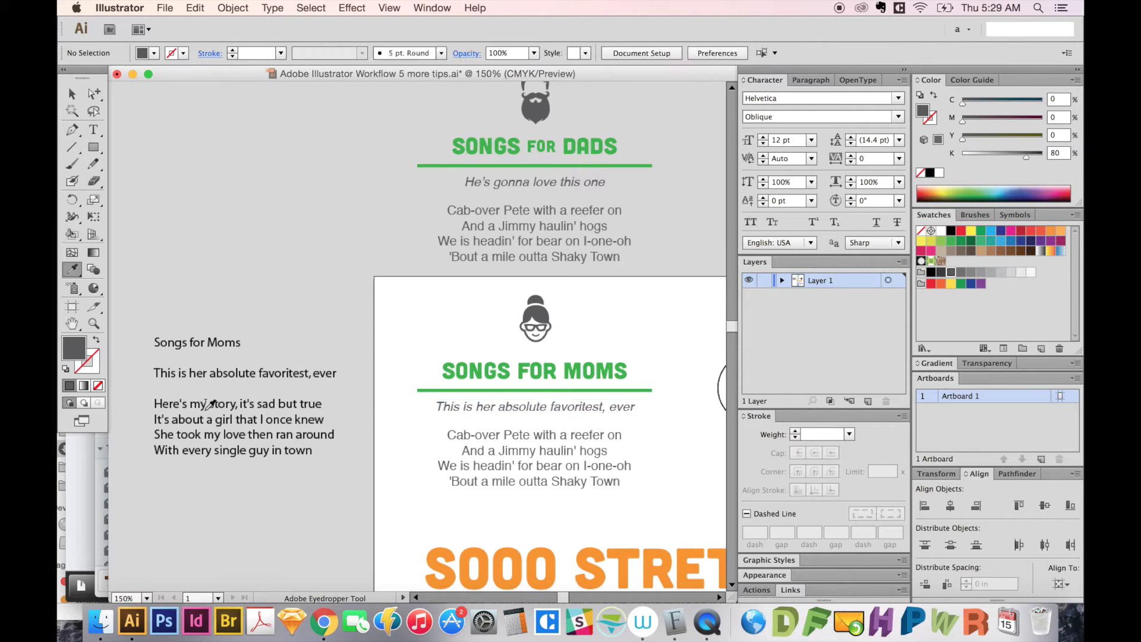
pyautogui.press('t')
pyautogui.moveTo(153, 404); pyautogui.dragTo(312, 451)
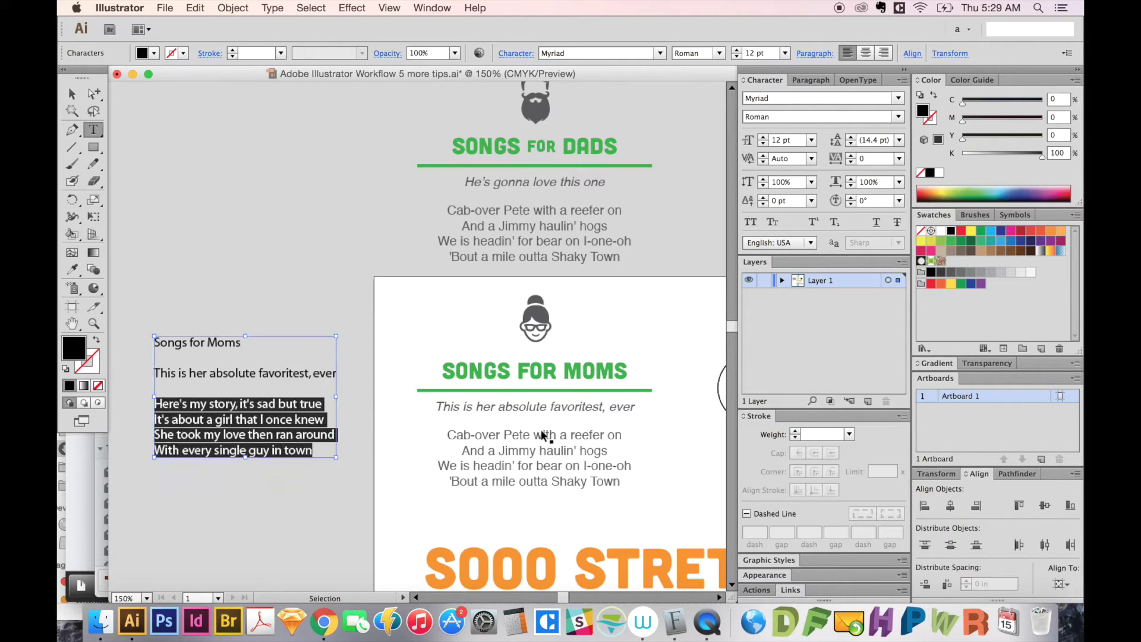
# Step: Replace the card's lyrics with the four Moms lyric lines, styled like the Dads lyrics
pyautogui.moveTo(533, 435); pyautogui.dragTo(517, 450)
pyautogui.moveTo(448, 435); pyautogui.dragTo(667, 461)
pyautogui.press('super+a')
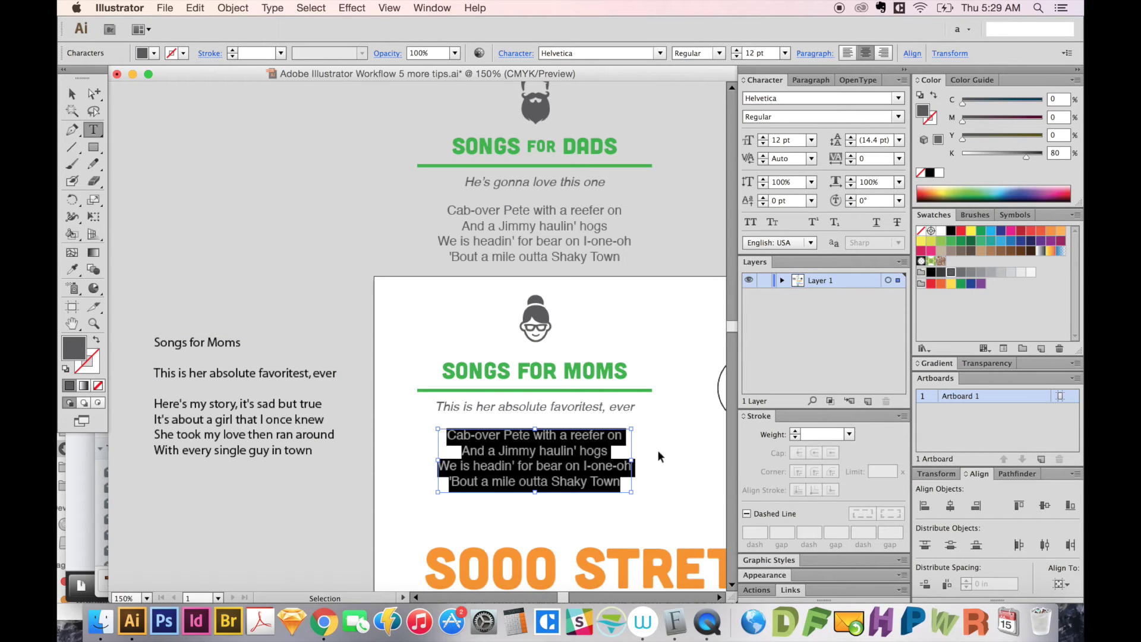
pyautogui.press('super+v')
pyautogui.click(79, 98)
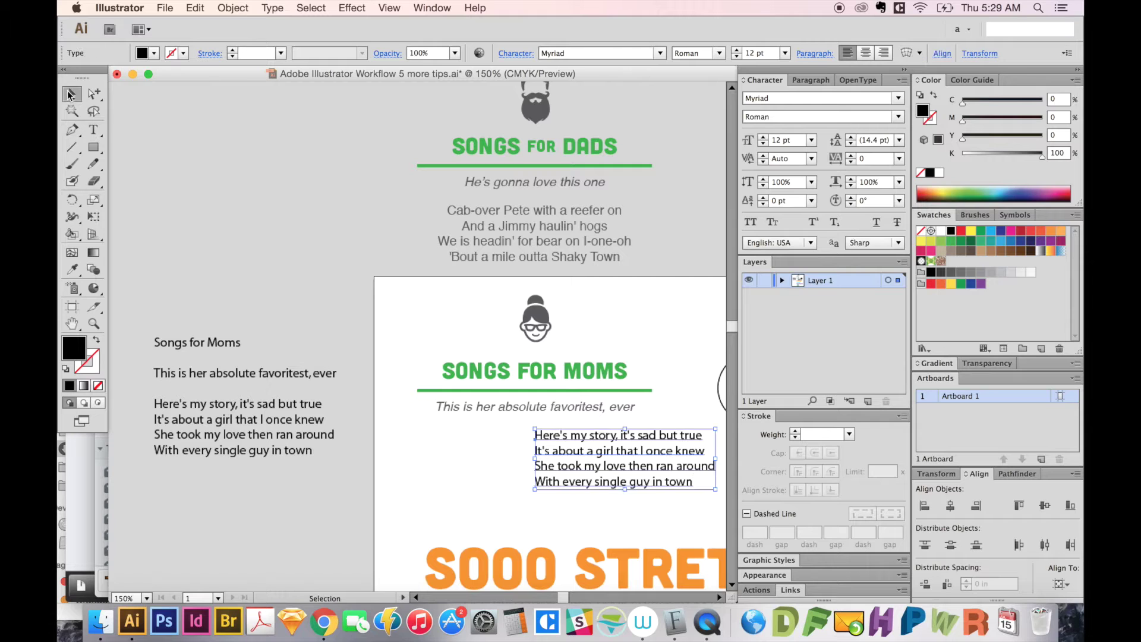
pyautogui.press('i')
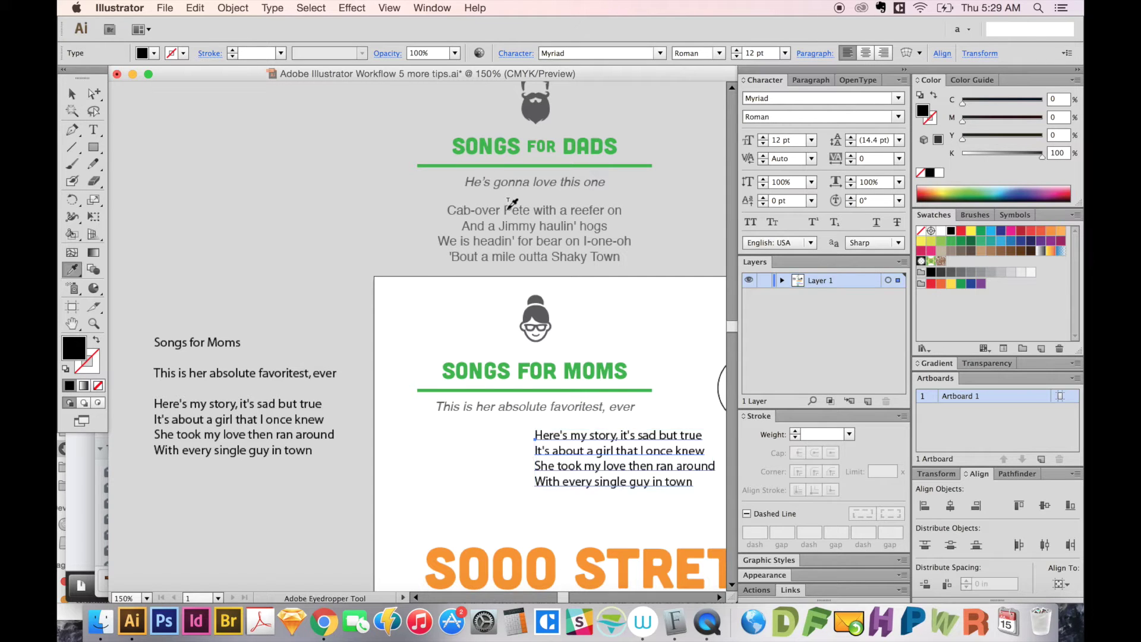
pyautogui.click(503, 207)
# Step: Pan the view over toward the flower and the SOOO STRETCHY text
pyautogui.scroll(3, 607, 376)
pyautogui.hscroll(4, 607, 375)
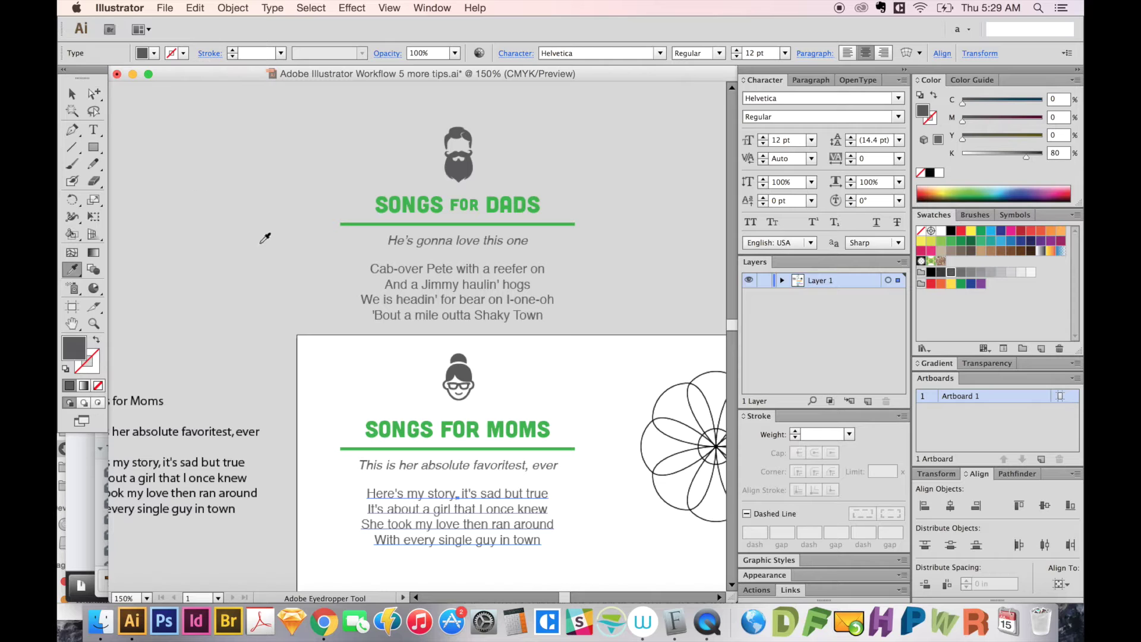
pyautogui.click(72, 94)
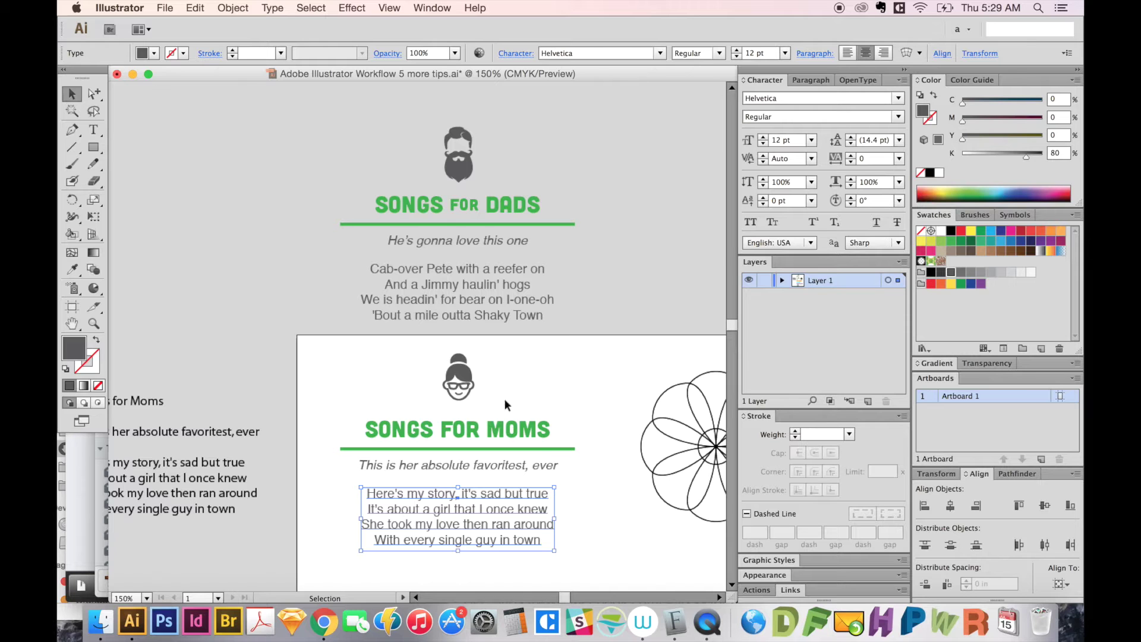
pyautogui.moveTo(592, 476); pyautogui.dragTo(347, 450)
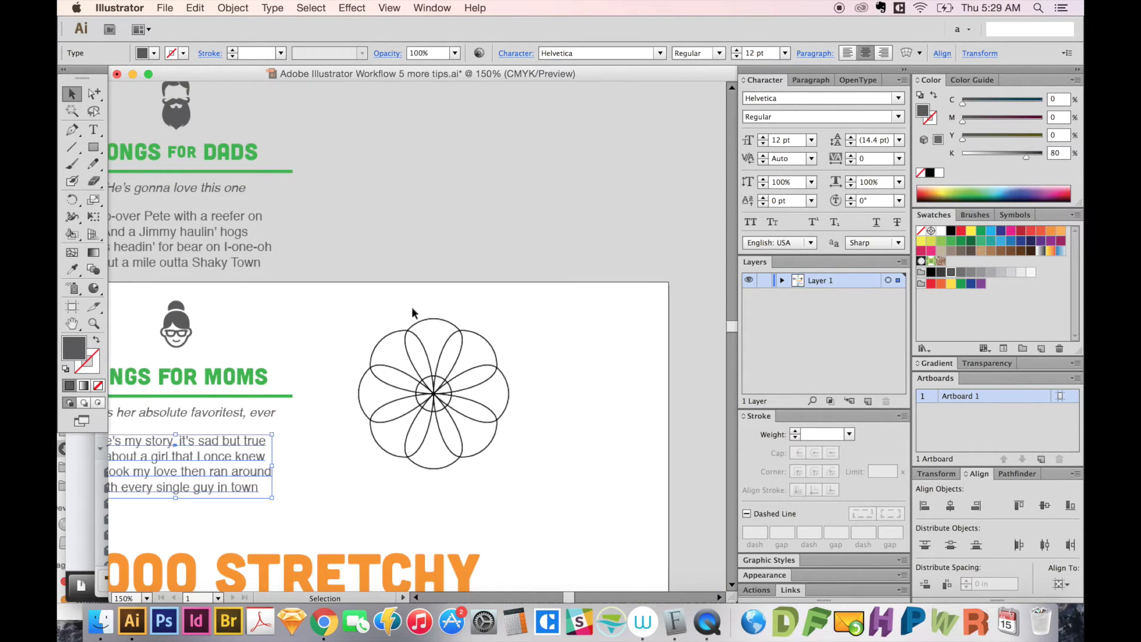
# Step: Draw a small circle to the right of the outlined flower
pyautogui.moveTo(497, 479); pyautogui.dragTo(411, 455)
pyautogui.moveTo(480, 394); pyautogui.dragTo(474, 383)
pyautogui.press('a')
pyautogui.keyDown('alt'); pyautogui.click(354, 278); pyautogui.keyUp('alt')
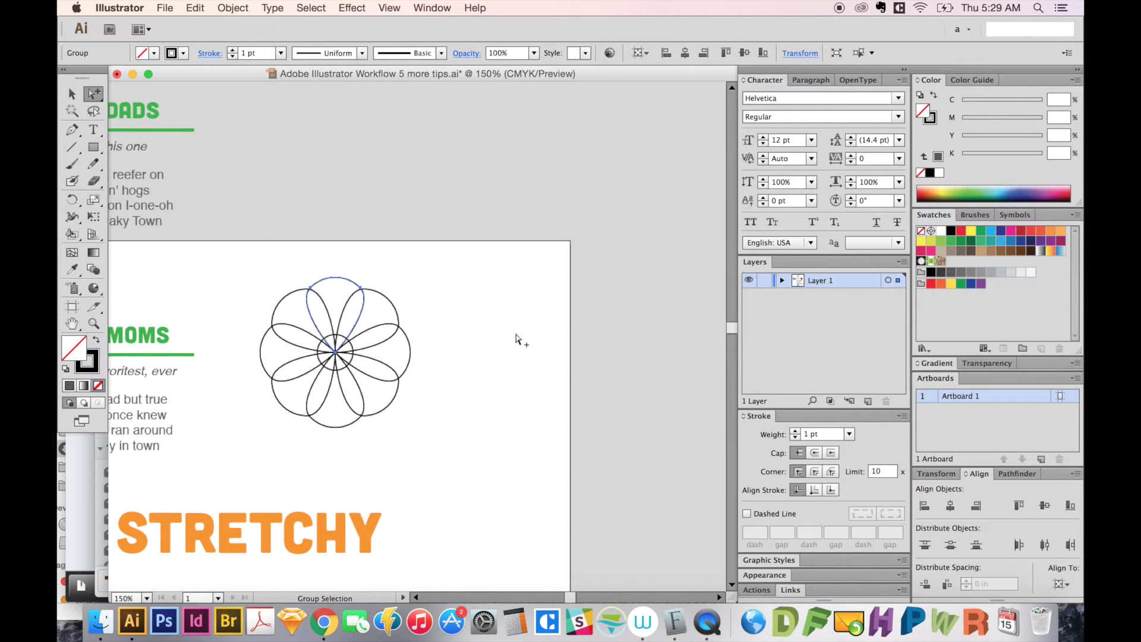
pyautogui.press('l')
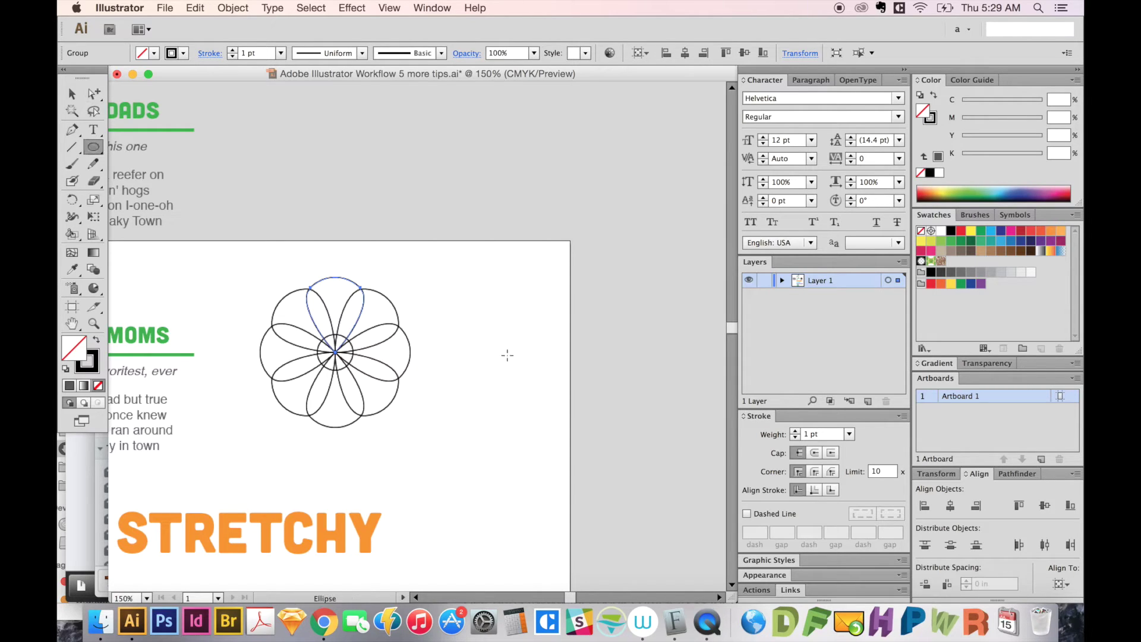
pyautogui.moveTo(470, 328); pyautogui.dragTo(520, 388)
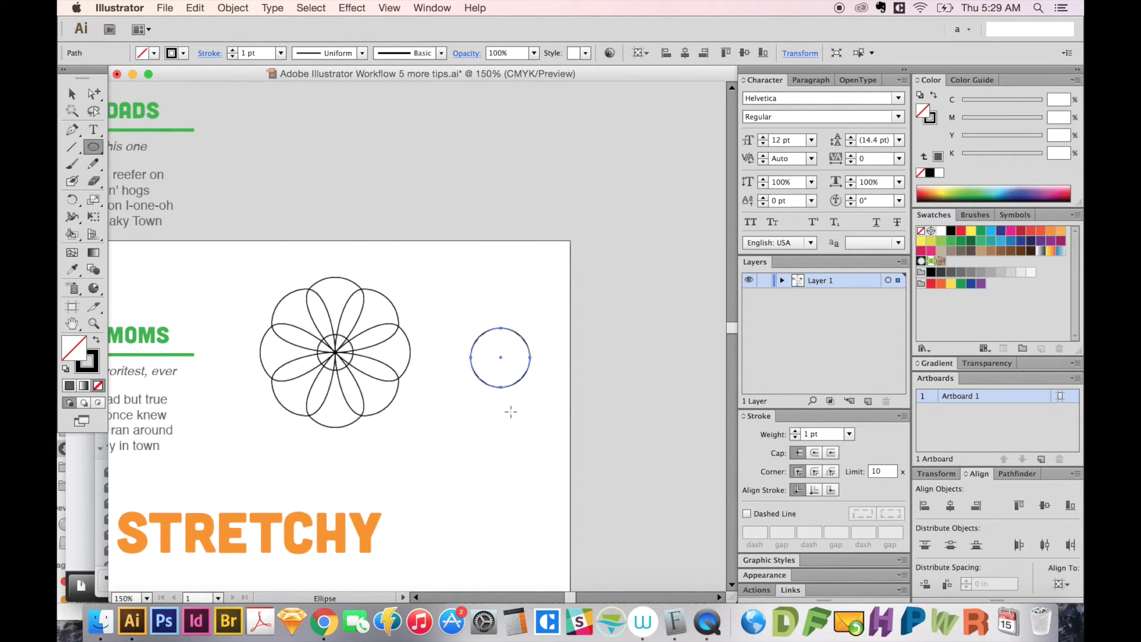
pyautogui.press('v')
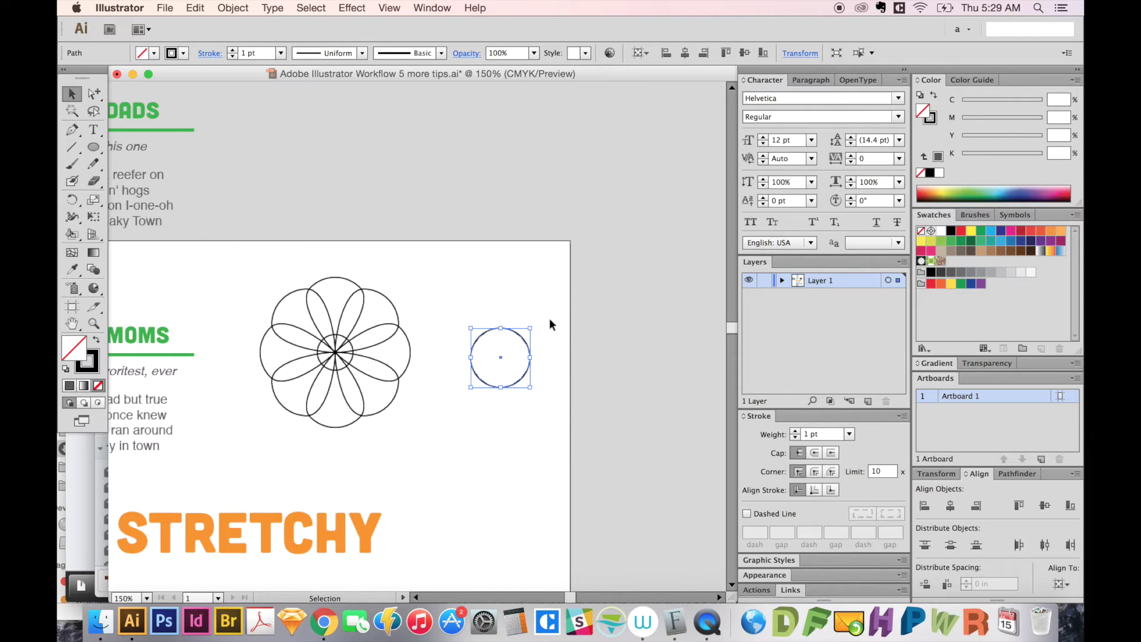
# Step: Rotate the circle 45 degrees and select its lower anchor points
pyautogui.press('e')
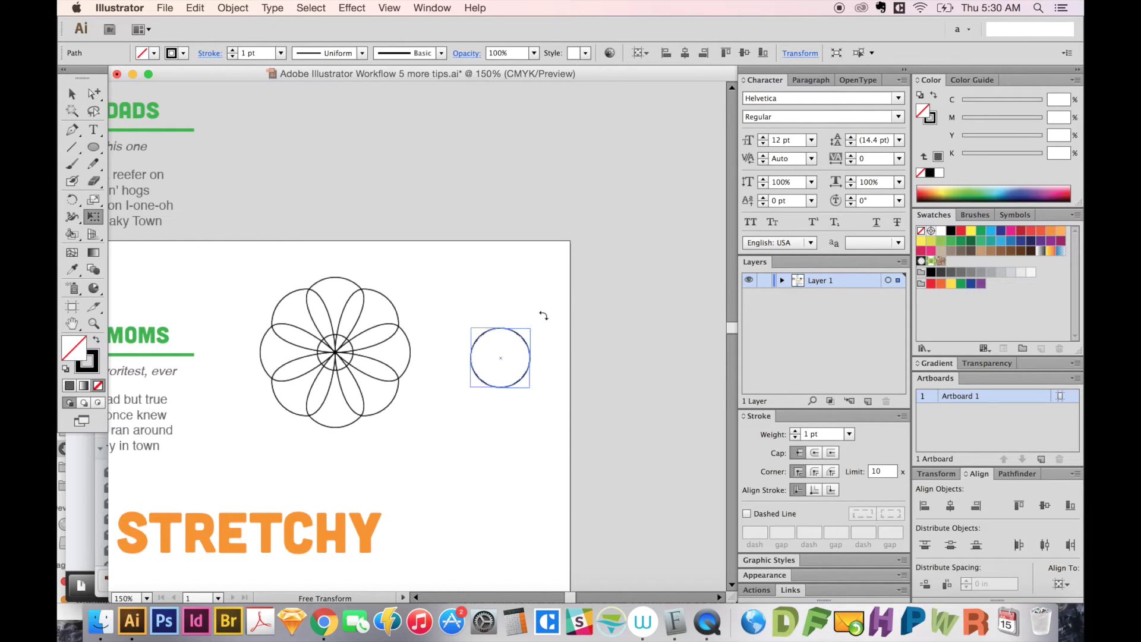
pyautogui.moveTo(543, 316); pyautogui.dragTo(571, 345)
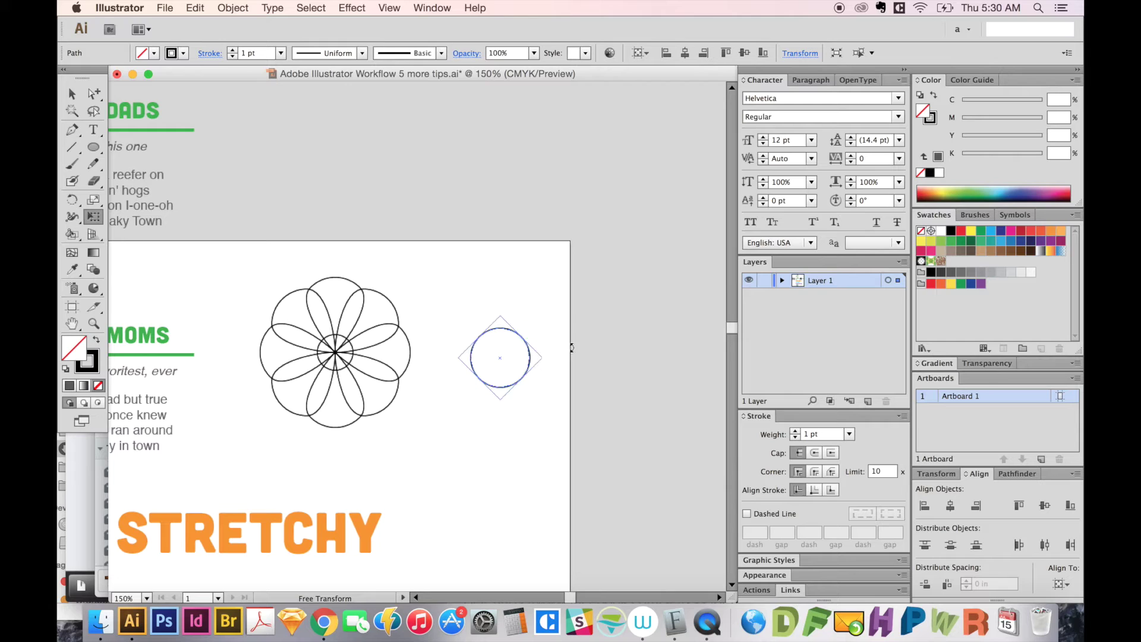
pyautogui.press('super+shift+a')
pyautogui.press('a')
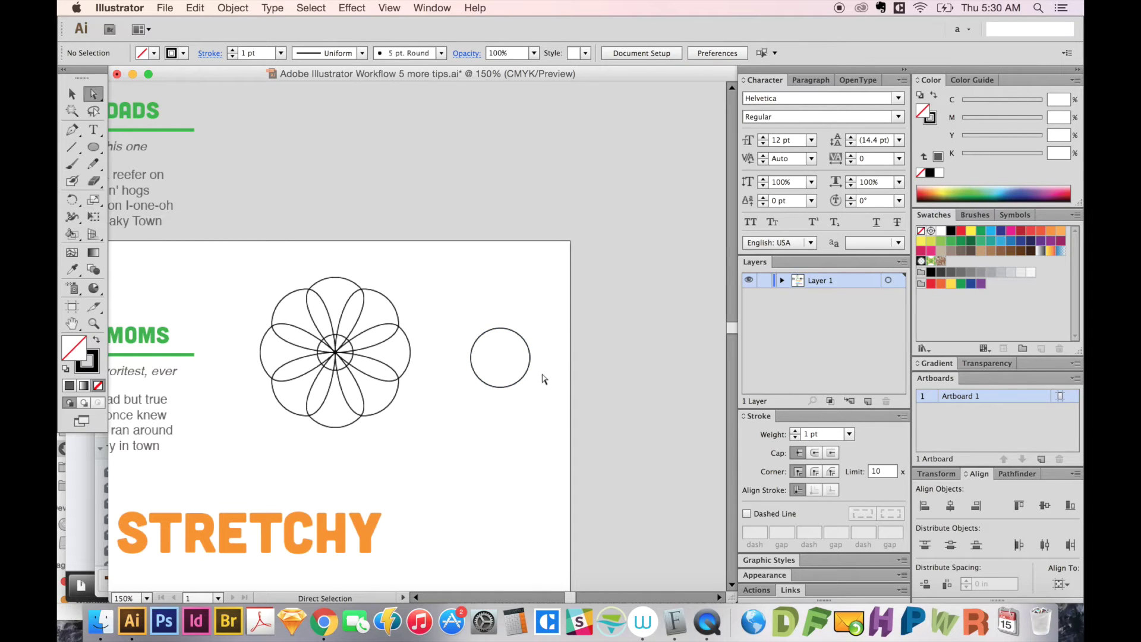
pyautogui.moveTo(556, 369); pyautogui.dragTo(456, 430)
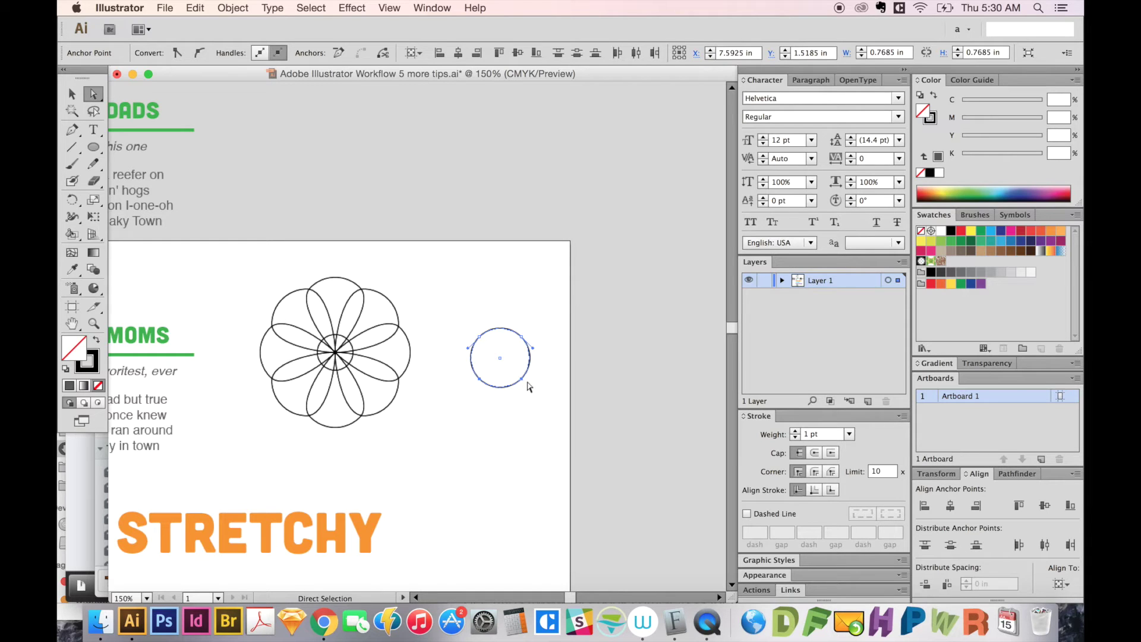
# Step: Average the lower anchors into a teardrop and Divide away its self-intersecting loop
pyautogui.press('super')
pyautogui.press('super+alt+j')
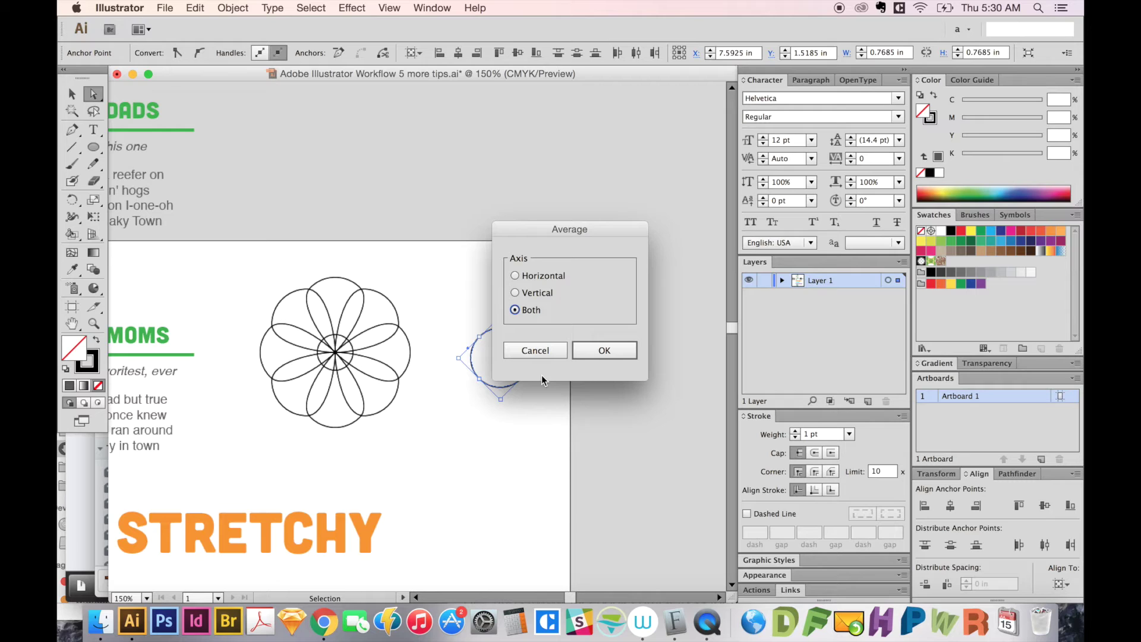
pyautogui.press('Return')
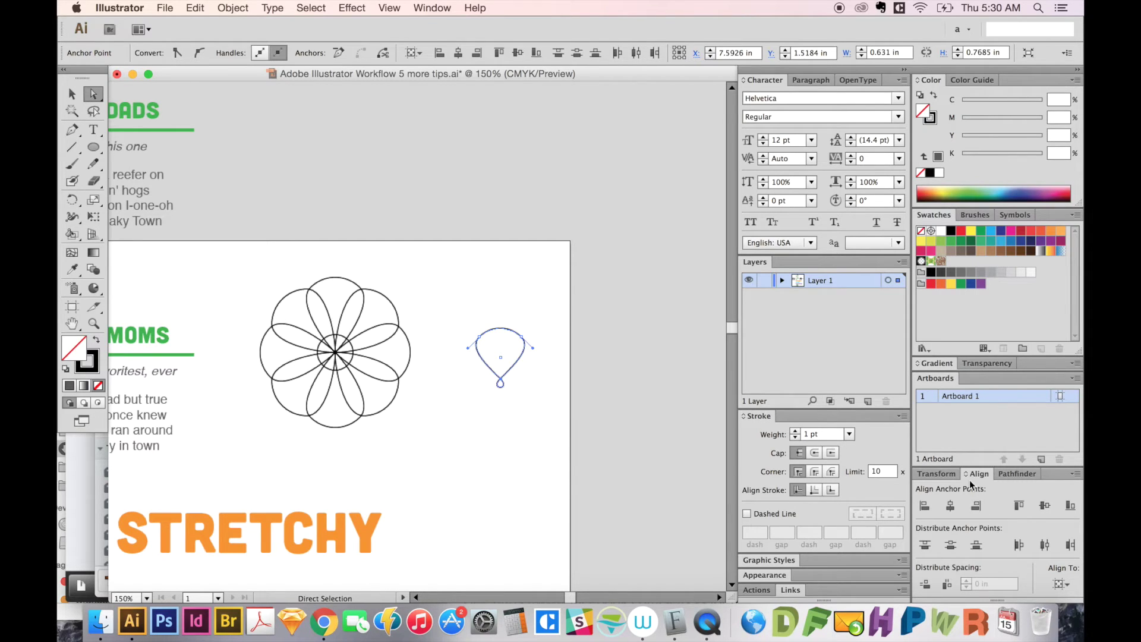
pyautogui.click(1016, 474)
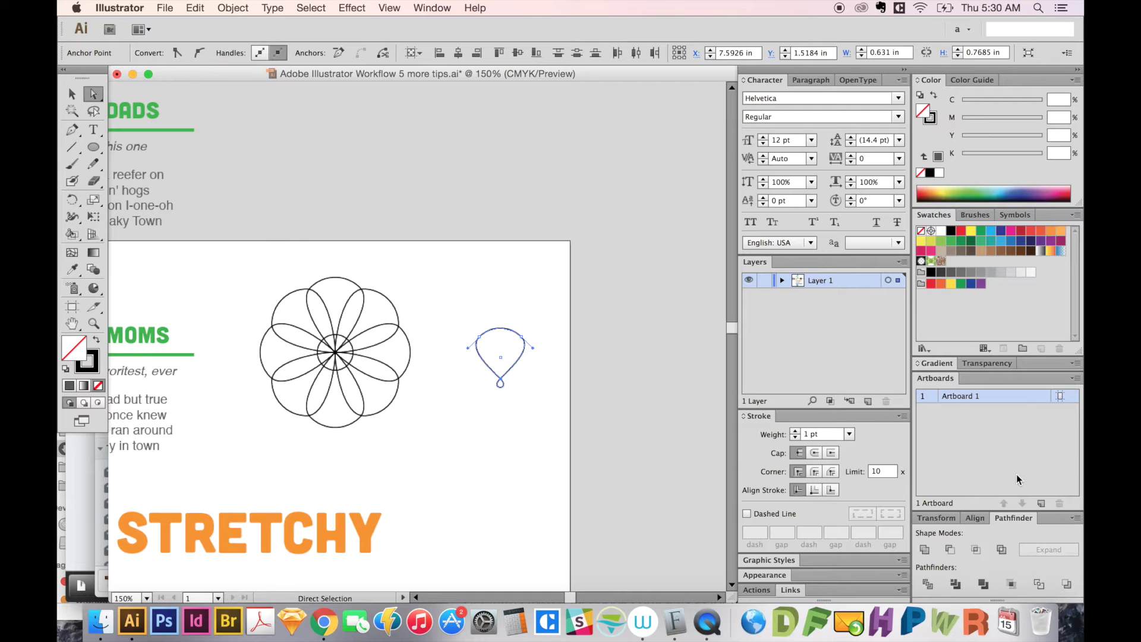
pyautogui.click(929, 584)
pyautogui.press('alt')
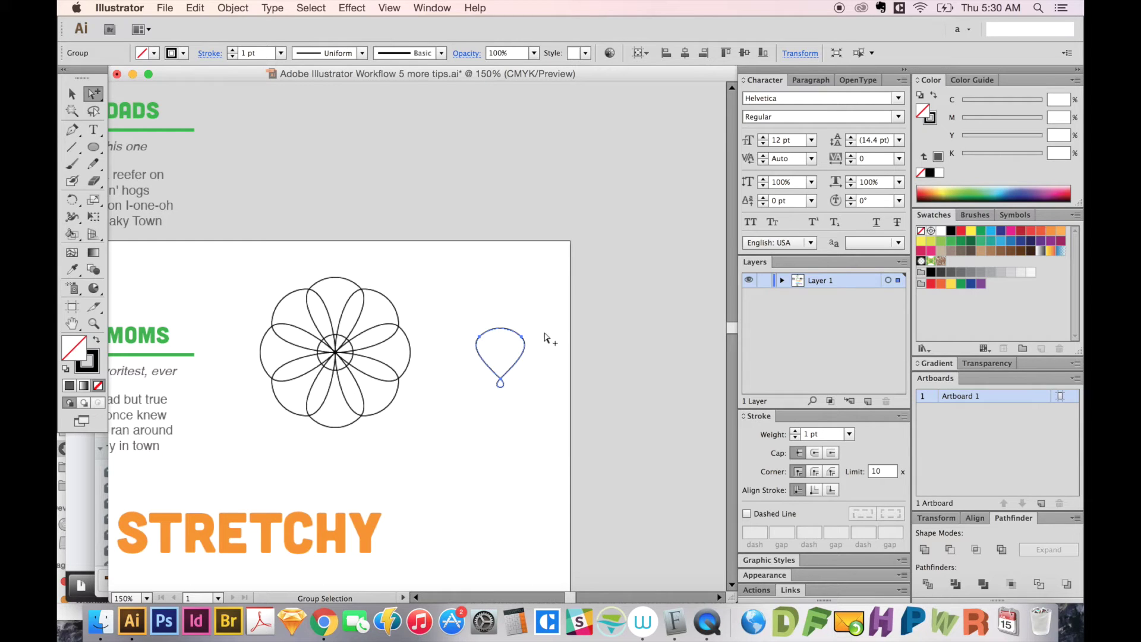
pyautogui.click(515, 349)
pyautogui.click(534, 427)
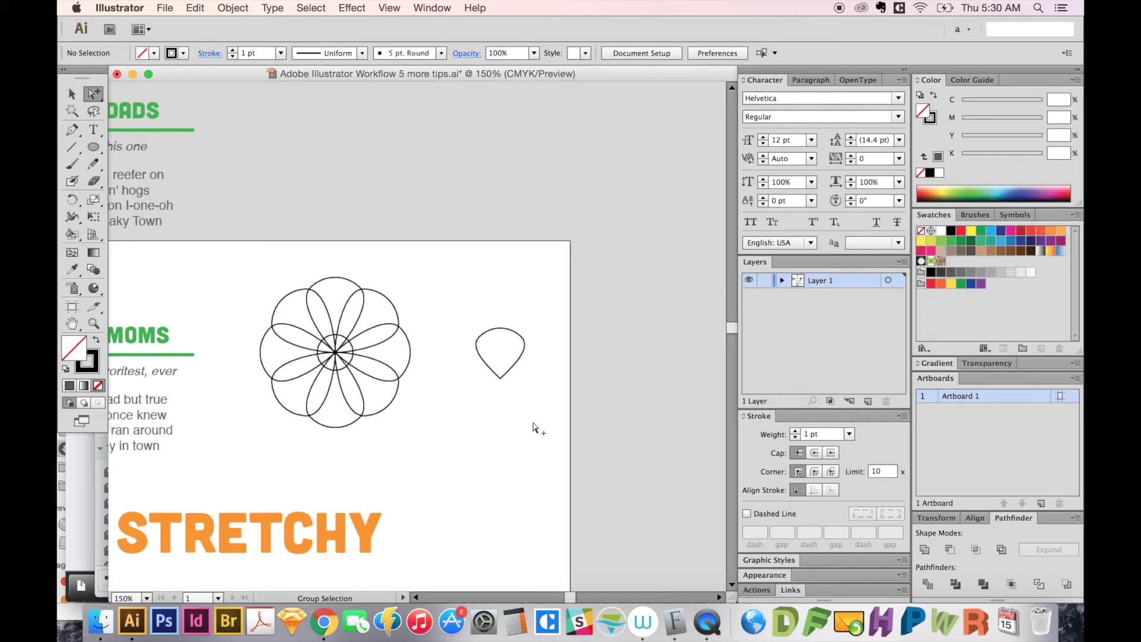
# Step: Move the teardrop's bottom anchor down to lengthen its pointed tip
pyautogui.press('a')
pyautogui.moveTo(522, 404); pyautogui.dragTo(466, 368)
pyautogui.press('Down')
pyautogui.press('Down')
pyautogui.press('Down')
pyautogui.press('Down')
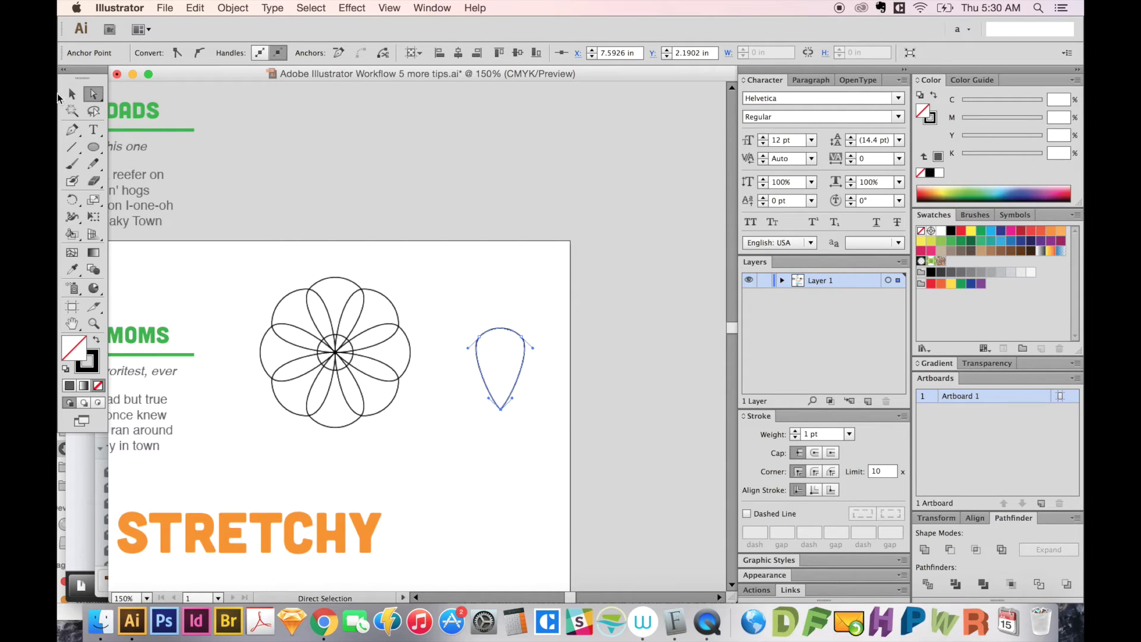
pyautogui.click(72, 94)
pyautogui.click(480, 402)
pyautogui.moveTo(511, 405); pyautogui.dragTo(477, 383)
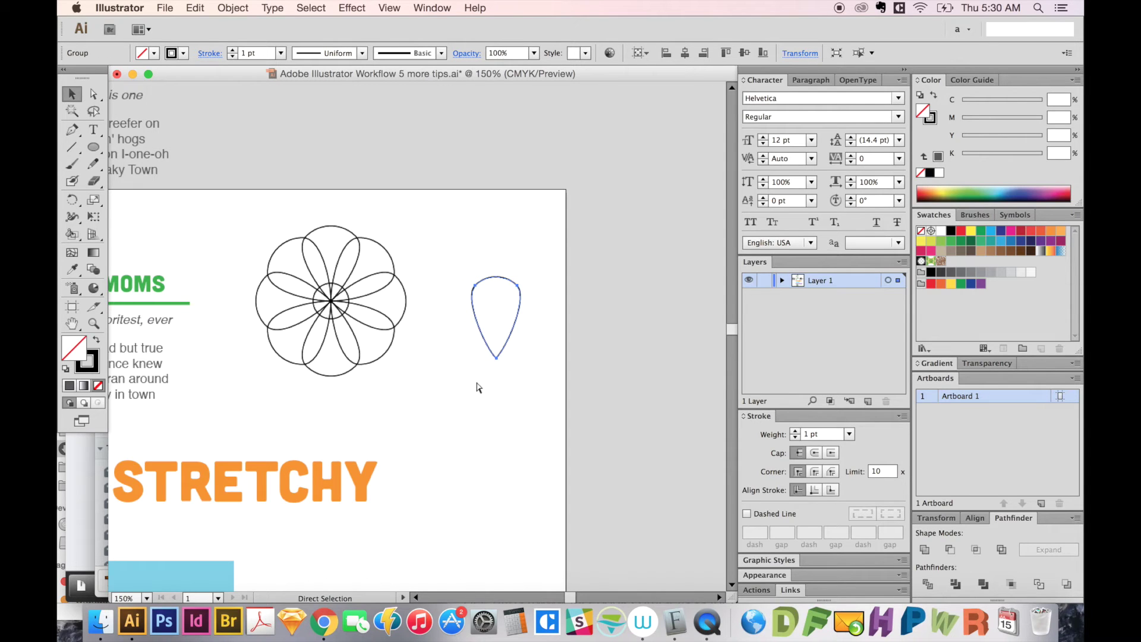
# Step: Rotate copies of the petal around its tip, repeating with Cmd+D to complete the flower
pyautogui.press('v')
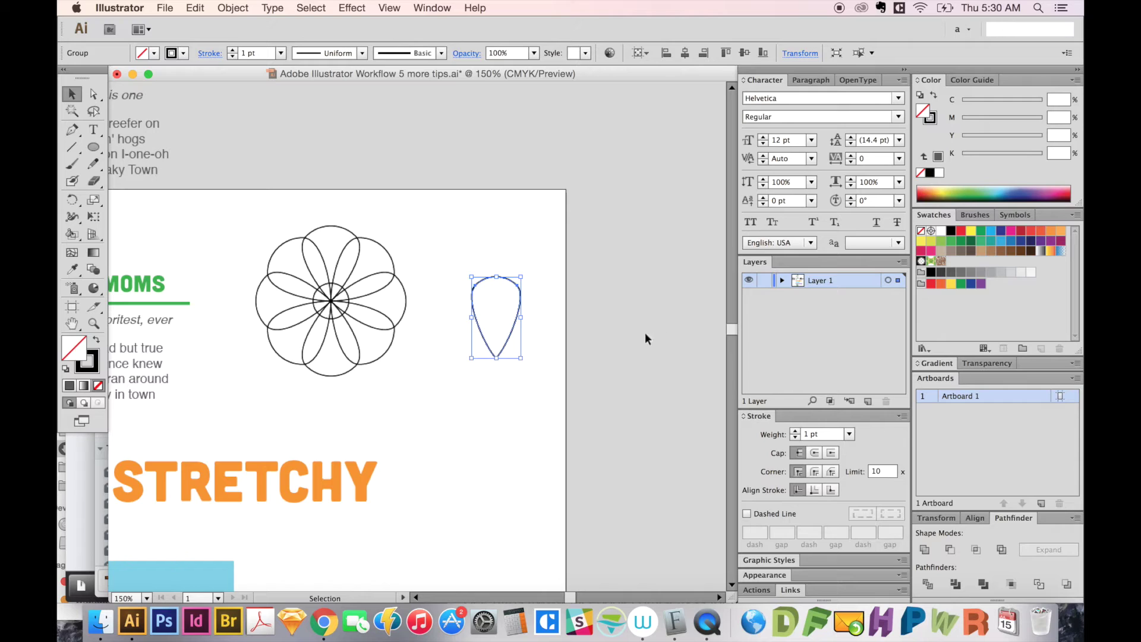
pyautogui.press('r')
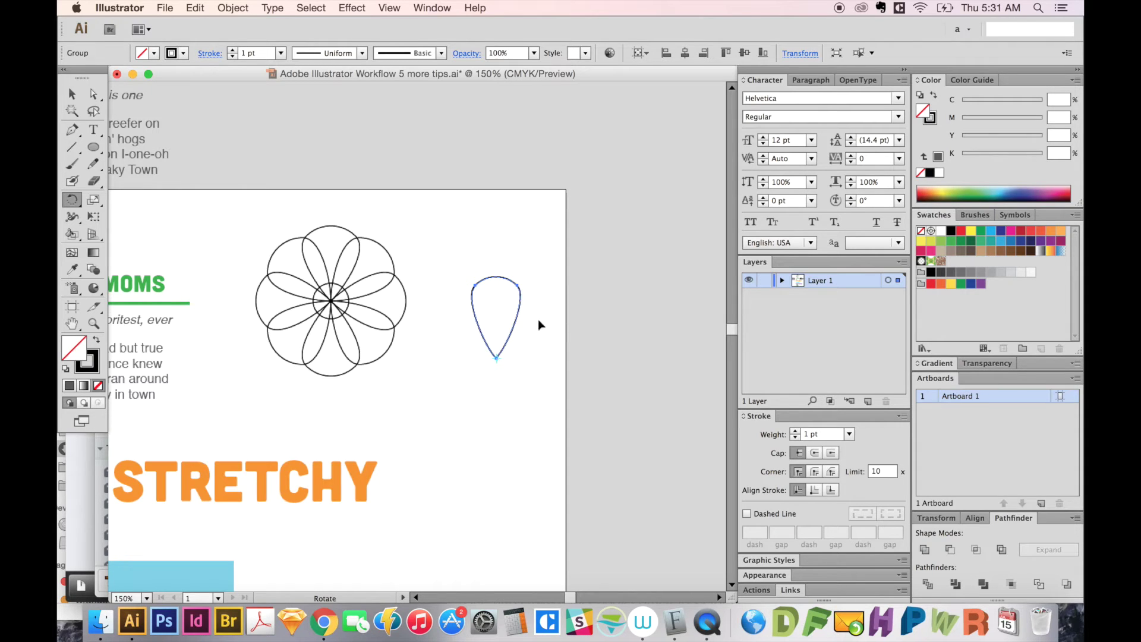
pyautogui.moveTo(505, 291); pyautogui.dragTo(554, 318)
pyautogui.press('v')
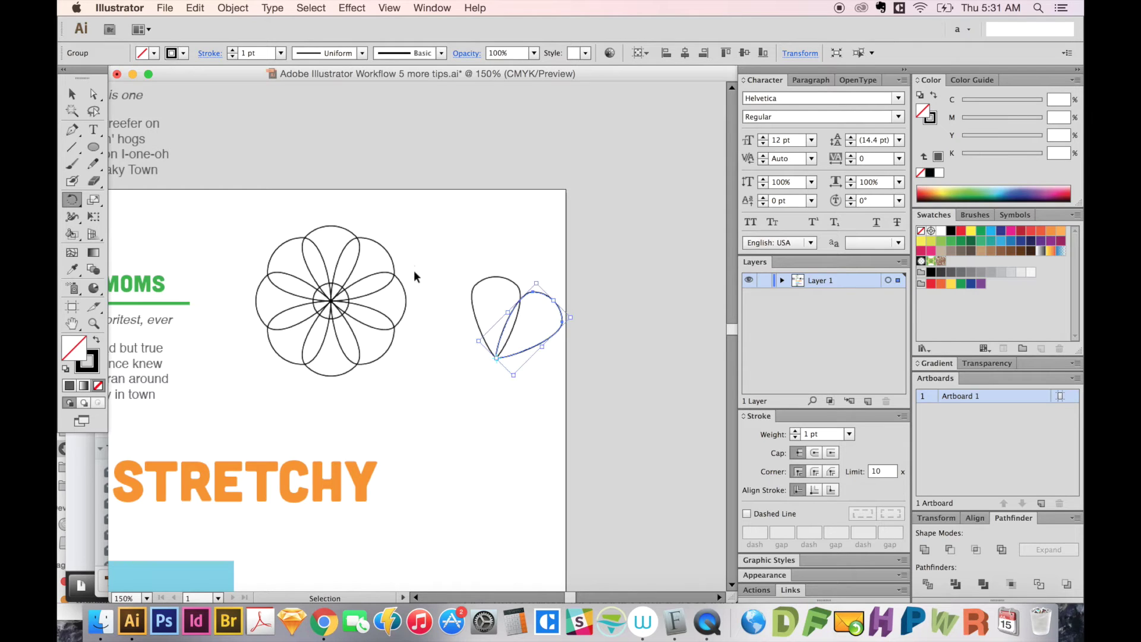
pyautogui.press('super+d')
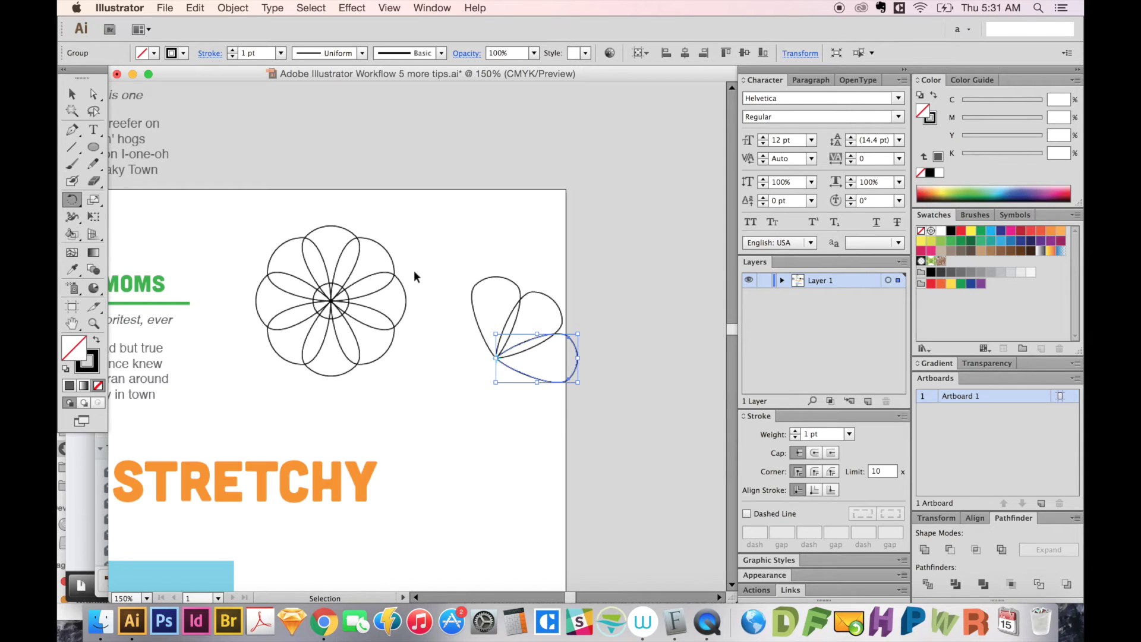
pyautogui.press('super+d')
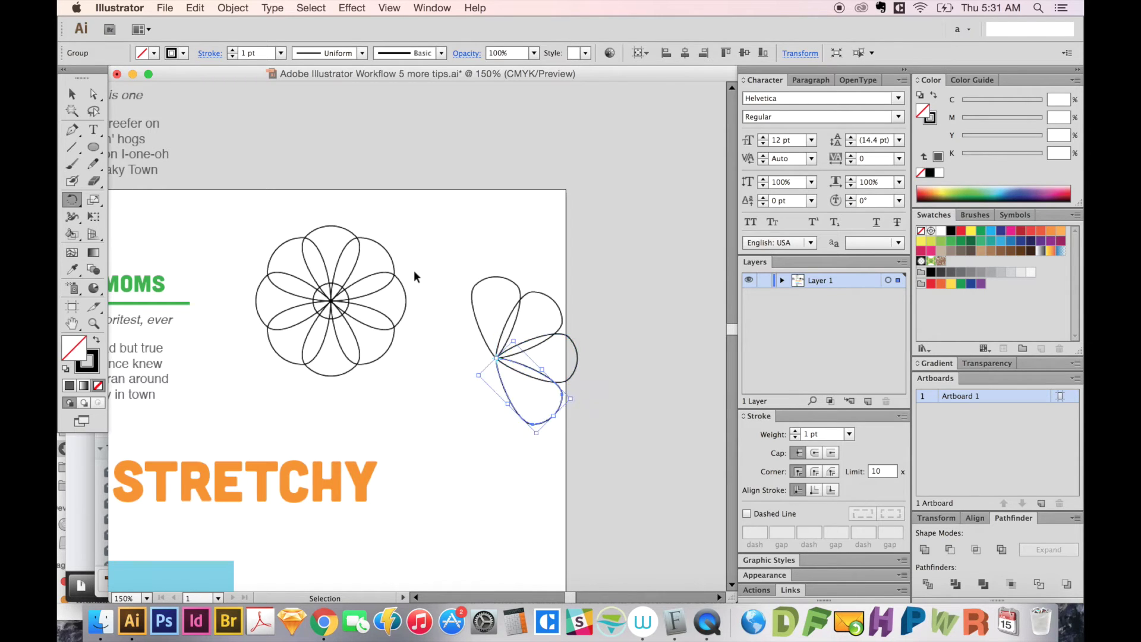
pyautogui.press('super+d')
pyautogui.press('super+d')
pyautogui.press('super+d')
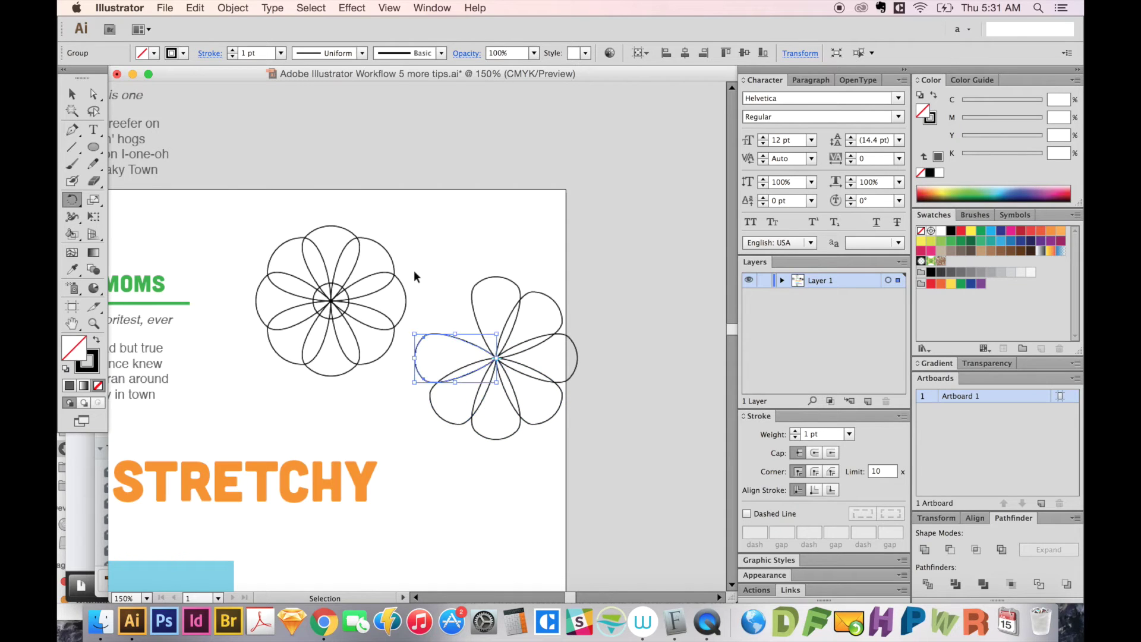
pyautogui.press('super+d')
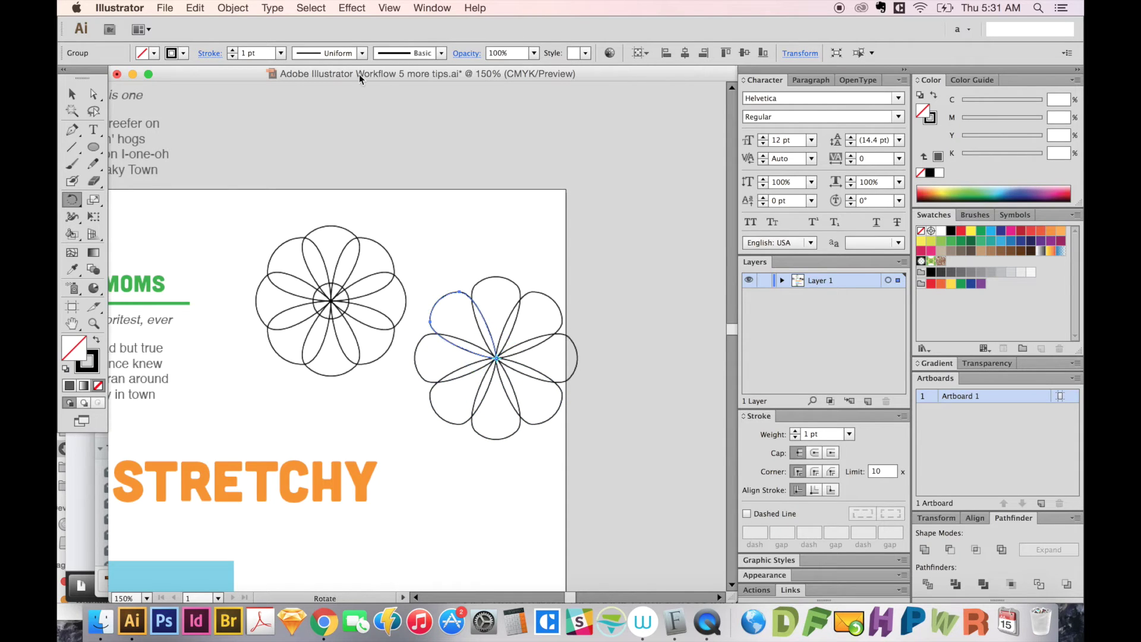
pyautogui.click(72, 94)
# Step: Put the first flower's small centre circle onto the new flower
pyautogui.scroll(-5, 552, 372)
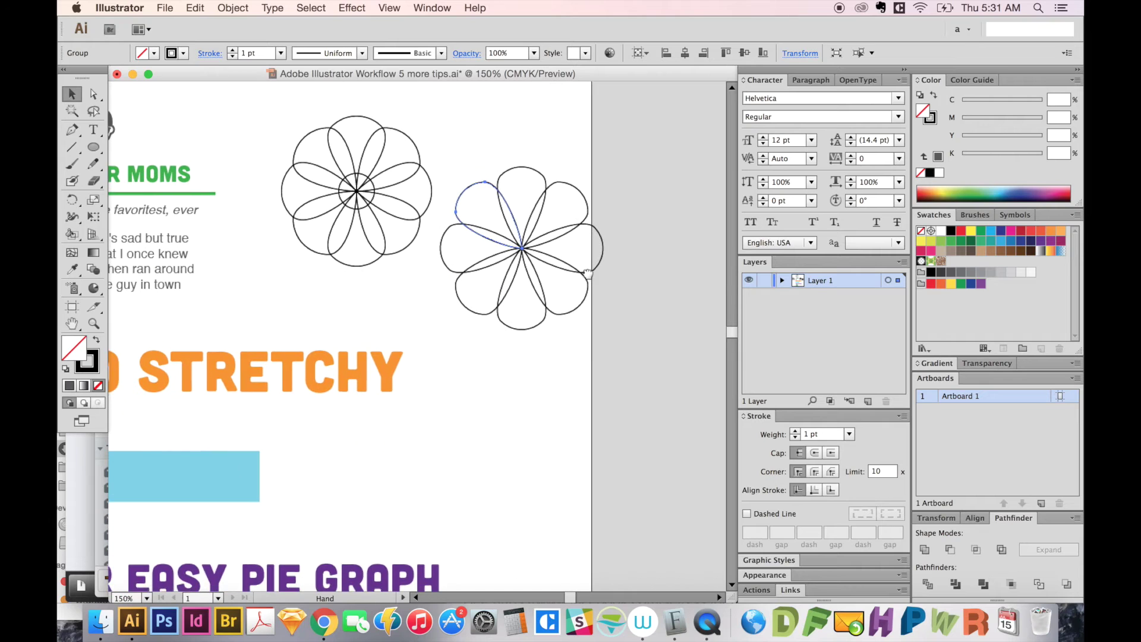
pyautogui.click(600, 356)
pyautogui.scroll(3, 601, 356)
pyautogui.press('a')
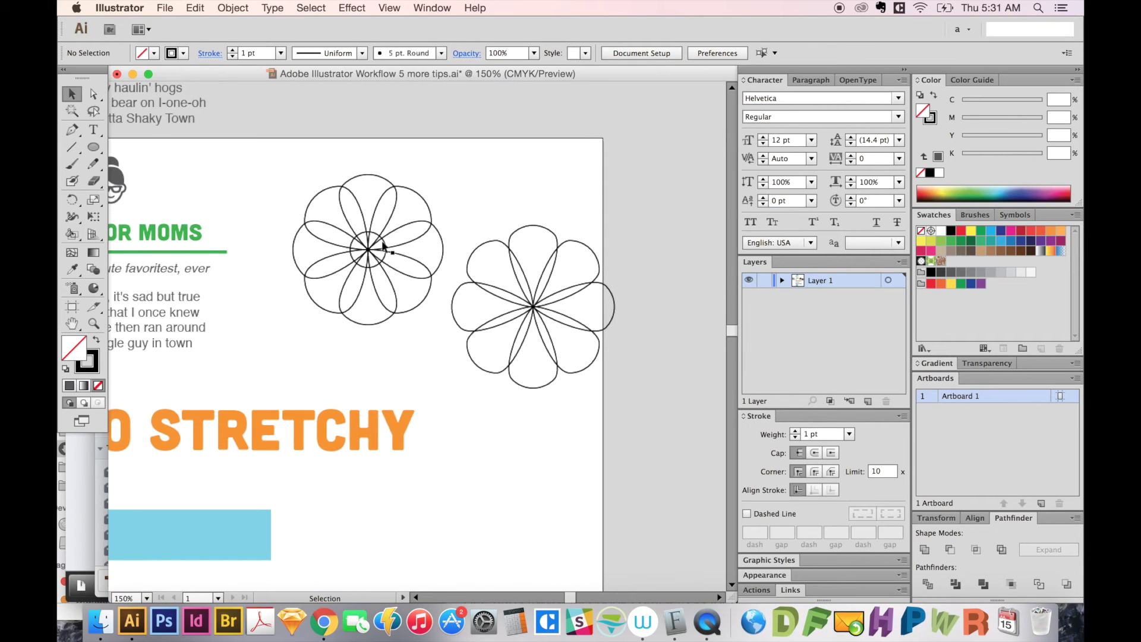
pyautogui.press('alt')
pyautogui.moveTo(378, 236); pyautogui.dragTo(537, 297)
pyautogui.press('v')
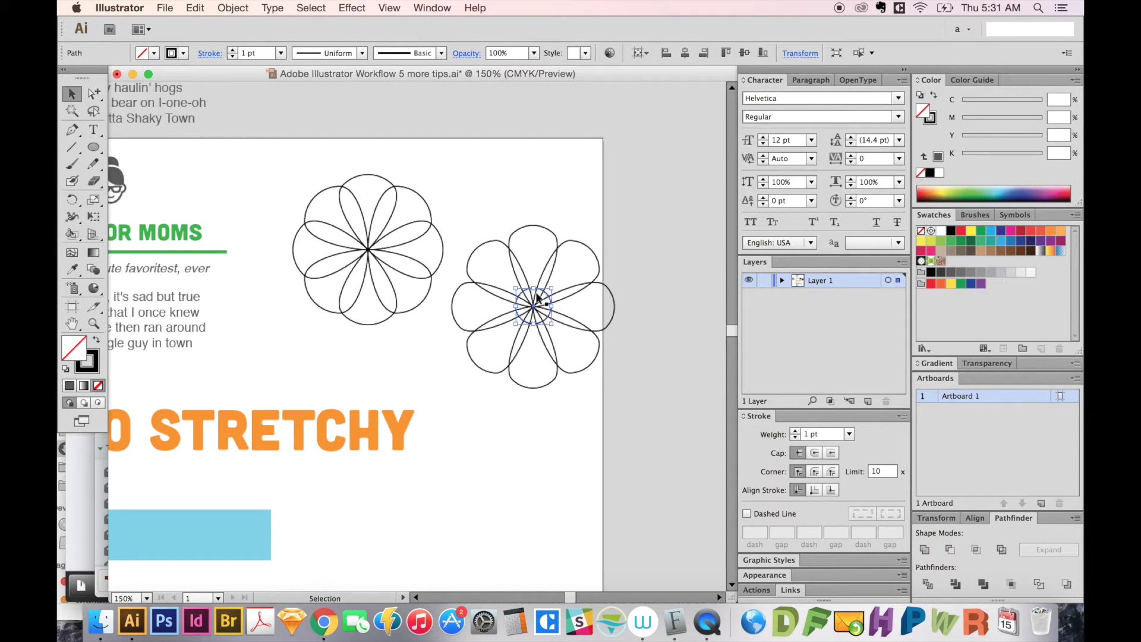
pyautogui.moveTo(356, 403); pyautogui.dragTo(567, 269)
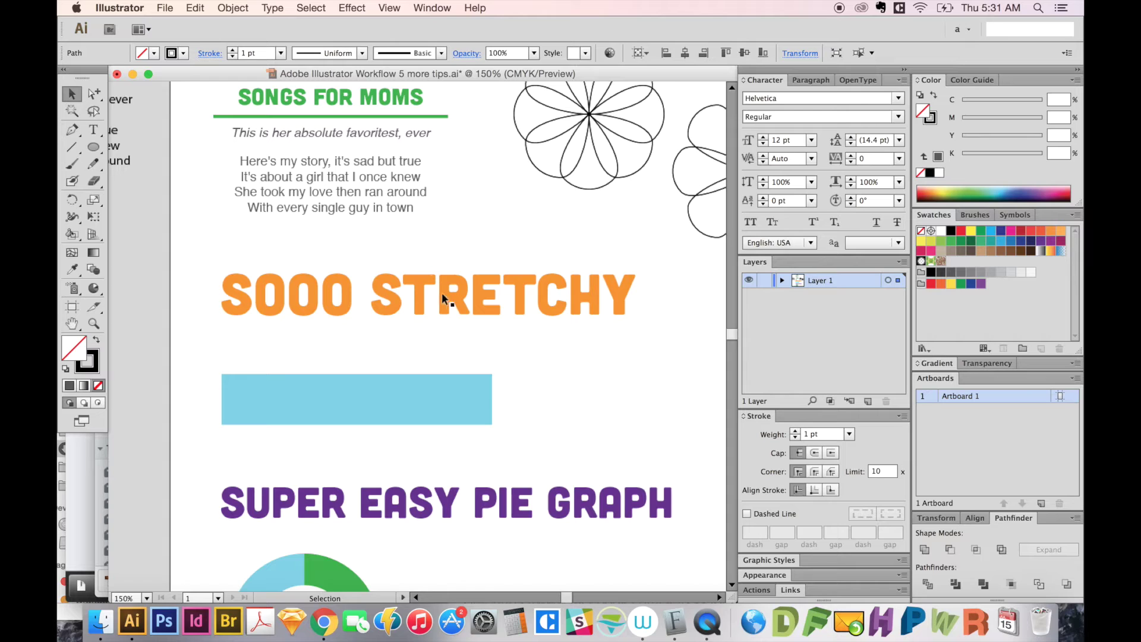
# Step: Reframe the view around the SOOO STRETCHY heading and the blue rectangle beneath it
pyautogui.click(422, 309)
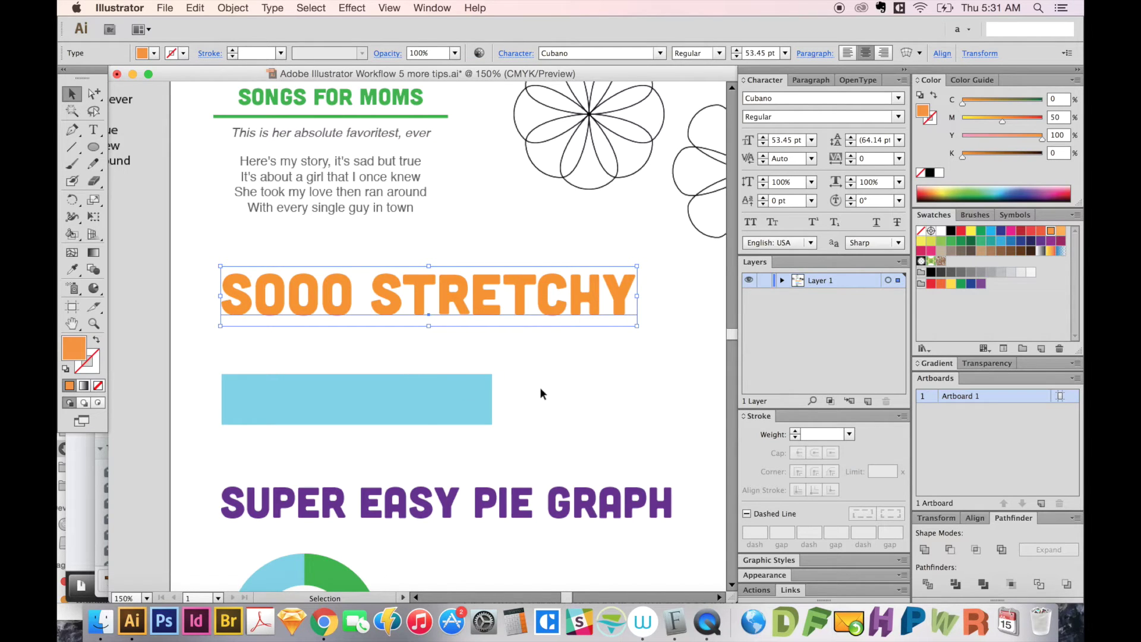
pyautogui.press('space')
pyautogui.moveTo(582, 271); pyautogui.dragTo(480, 329)
pyautogui.press('space')
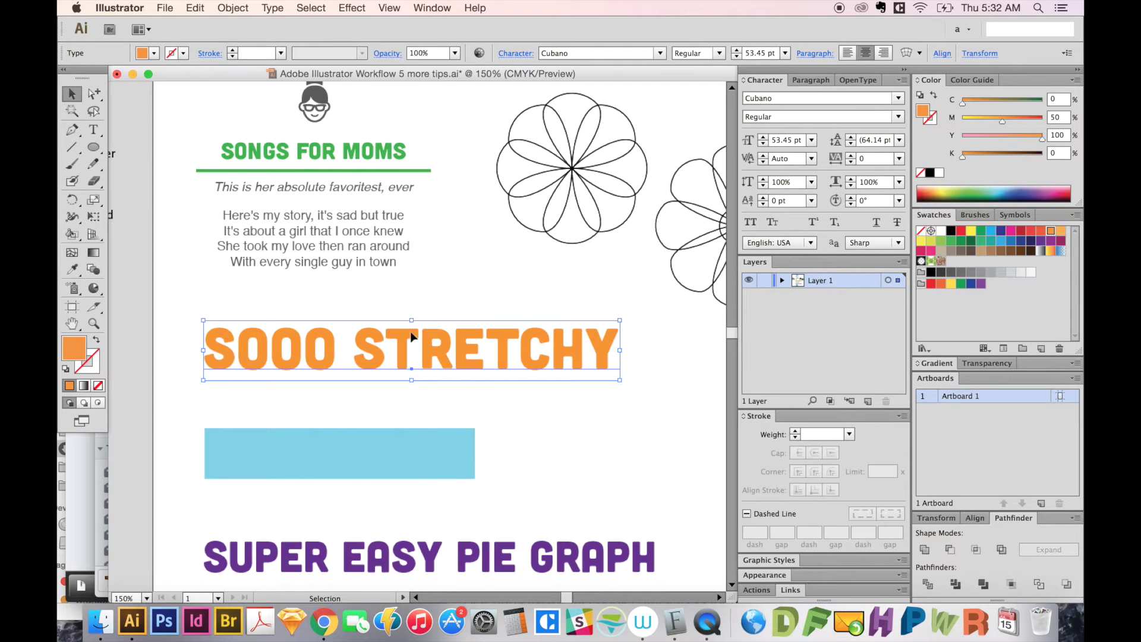
pyautogui.click(354, 449)
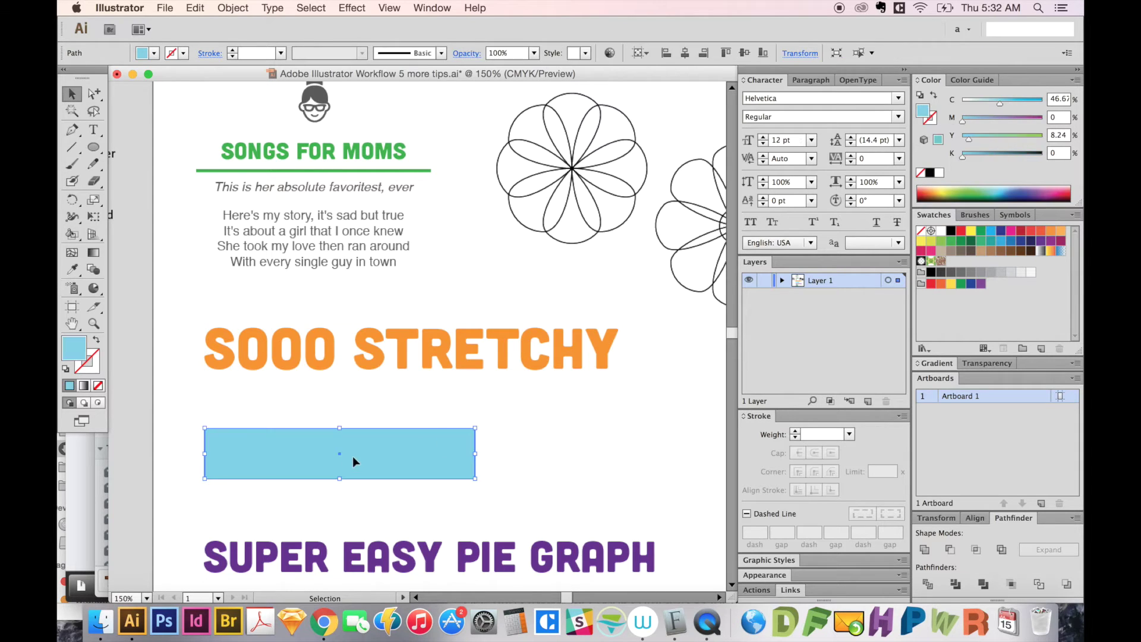
pyautogui.press('super+shift+a')
pyautogui.click(246, 457)
pyautogui.press('space')
pyautogui.moveTo(385, 392); pyautogui.dragTo(392, 429)
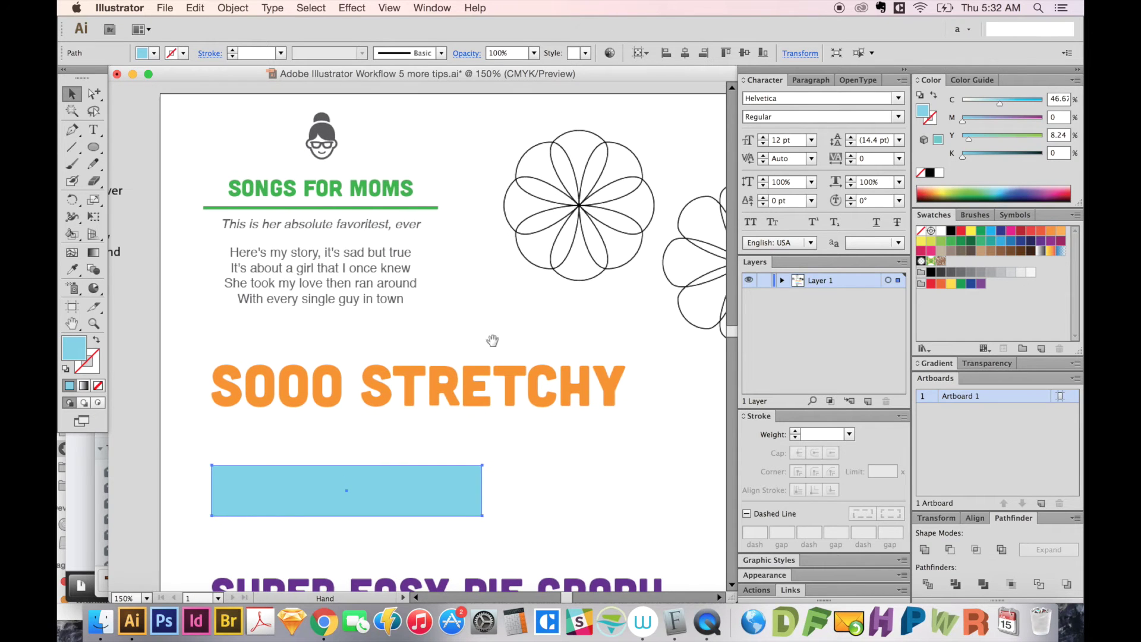
pyautogui.click(427, 334)
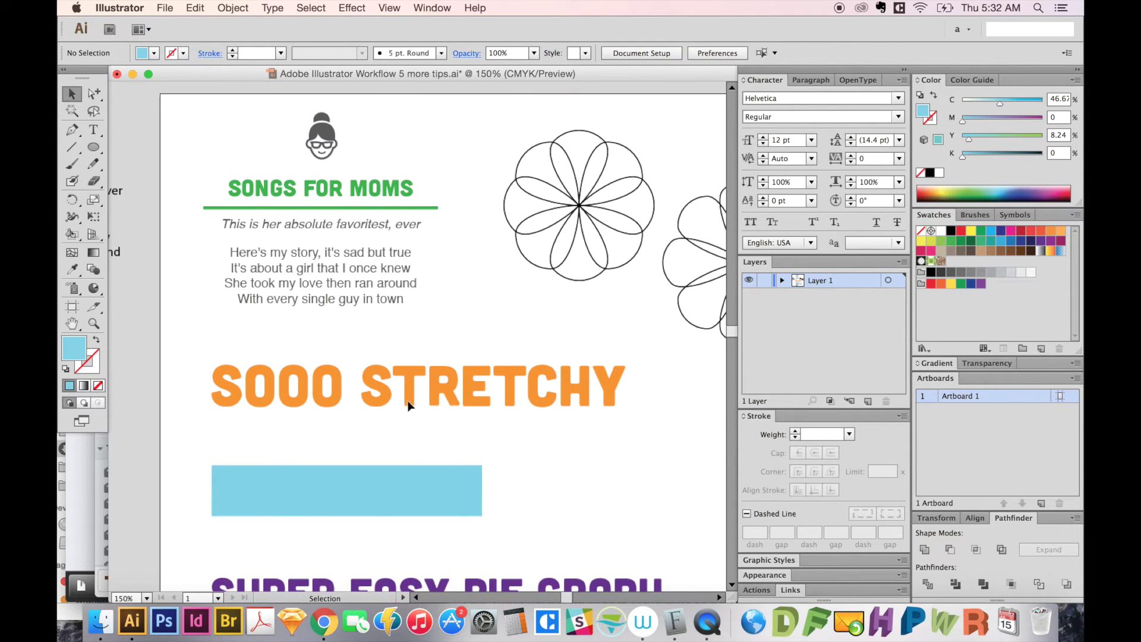
# Step: Convert the SOOO STRETCHY text to outlines and show its bounding box
pyautogui.click(427, 402)
pyautogui.moveTo(414, 404); pyautogui.dragTo(410, 404)
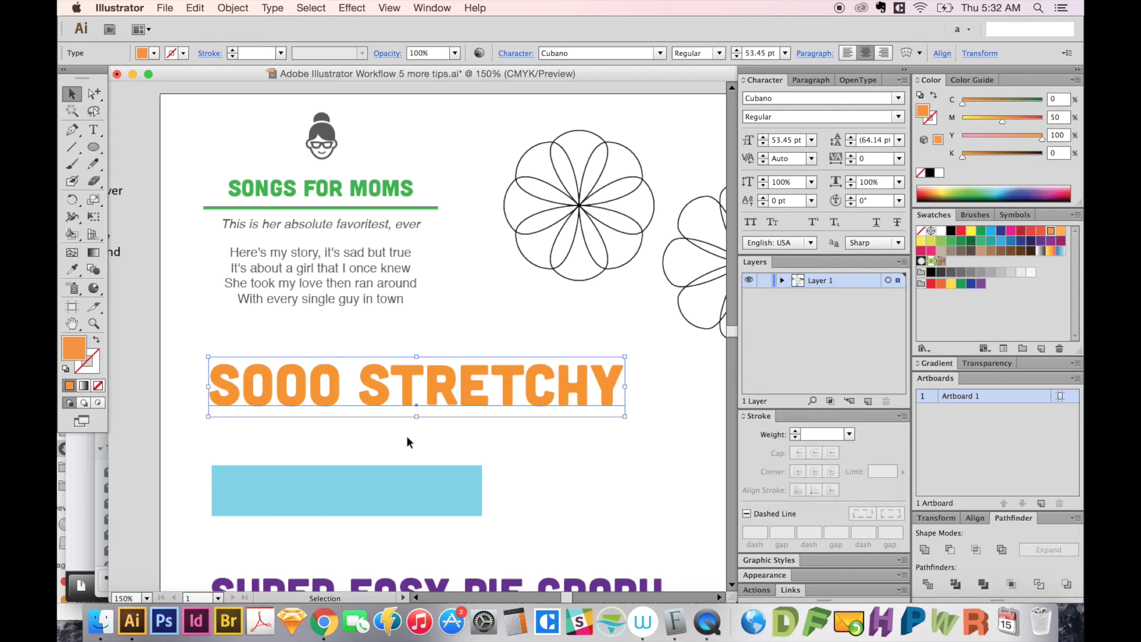
pyautogui.press('super+shift+o')
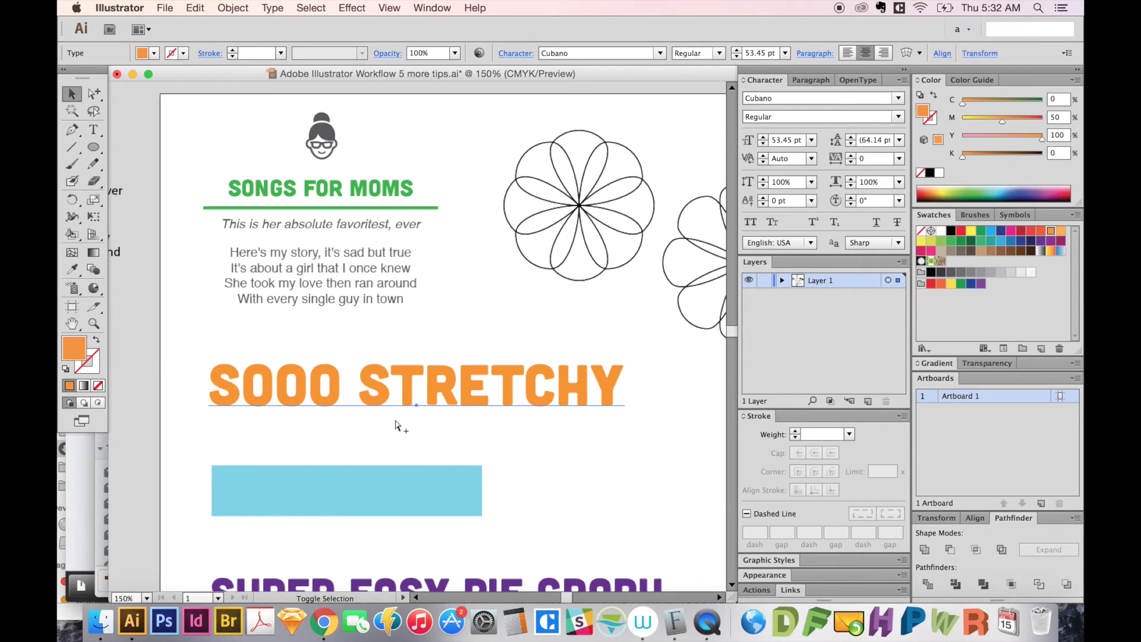
pyautogui.press('super+shift+b')
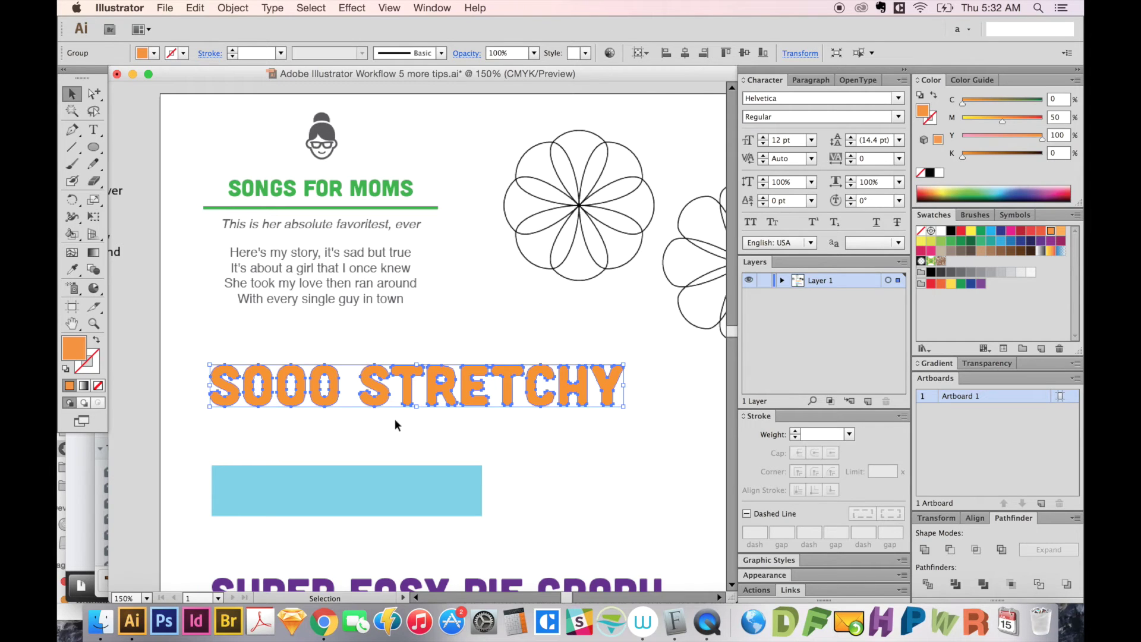
pyautogui.press('e')
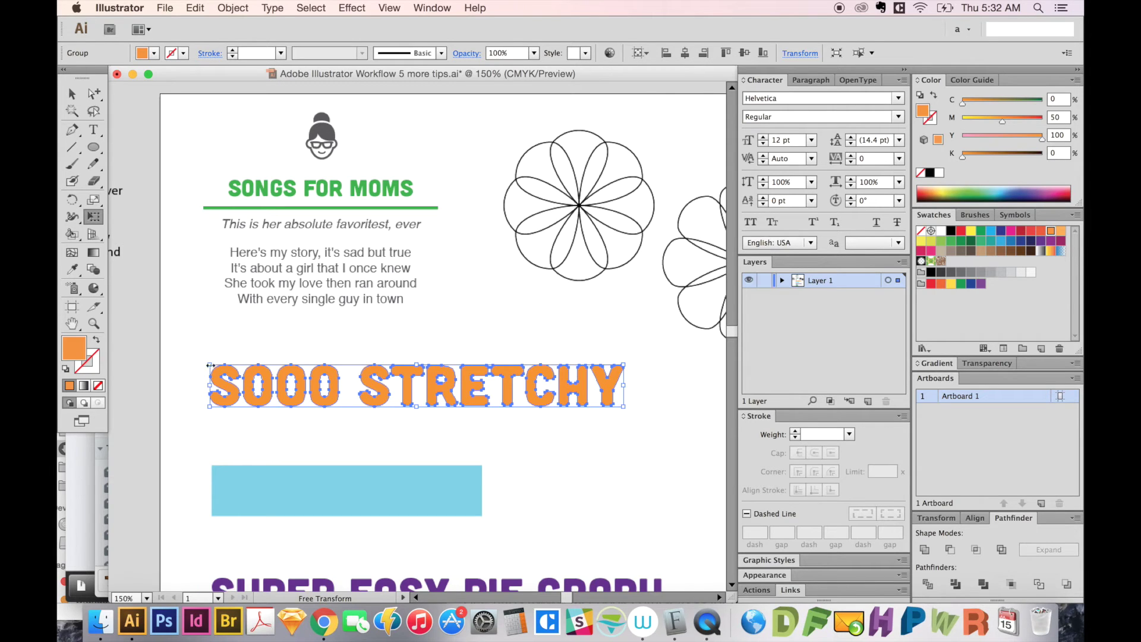
# Step: Perspective-distort SOOO STRETCHY so its left end is taller, undoing an extra skew
pyautogui.moveTo(210, 366); pyautogui.dragTo(221, 310)
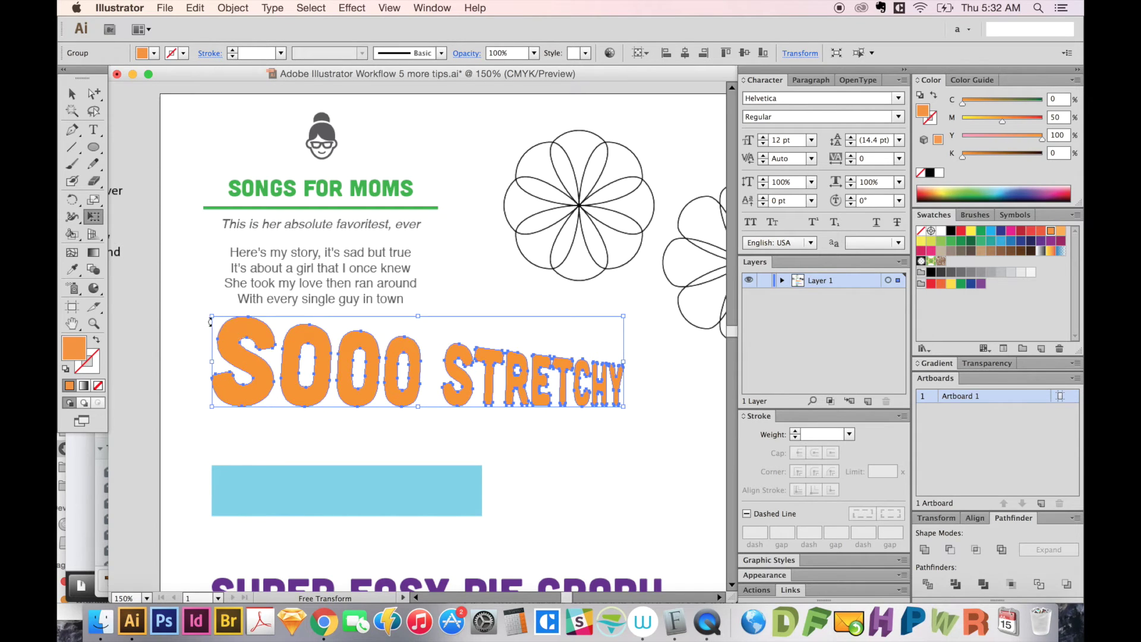
pyautogui.press('super')
pyautogui.moveTo(210, 316)
pyautogui.mouseDown()
pyautogui.moveTo(190, 317)
pyautogui.moveTo(208, 320)
pyautogui.mouseUp()
pyautogui.press('super+z')
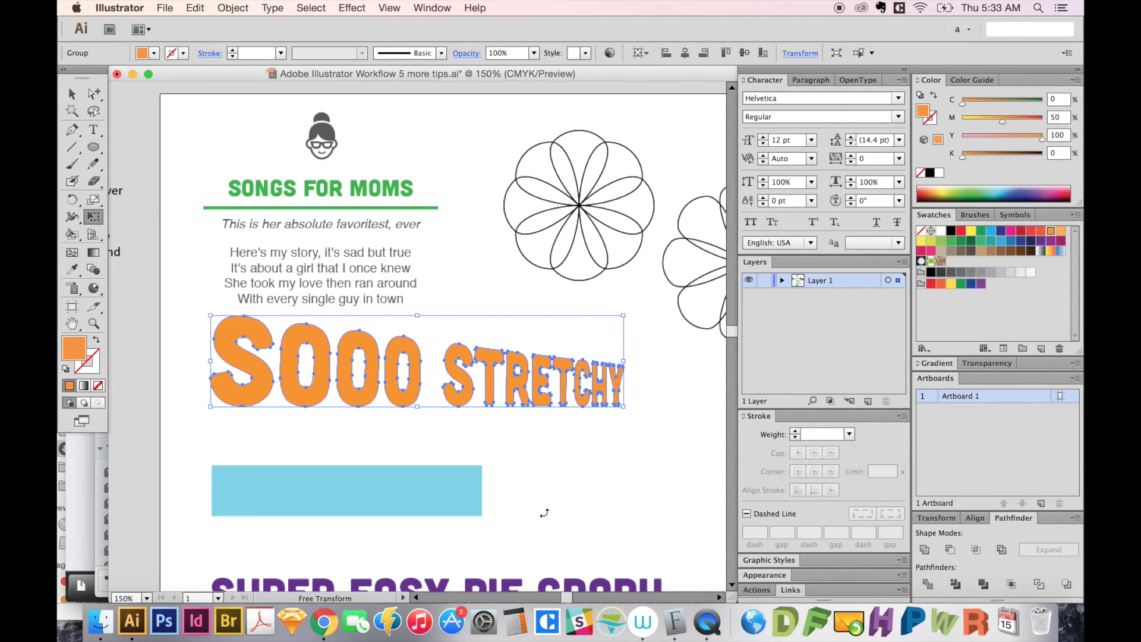
# Step: Move the stretched lettering down slightly and select the blue rectangle below it
pyautogui.click(71, 93)
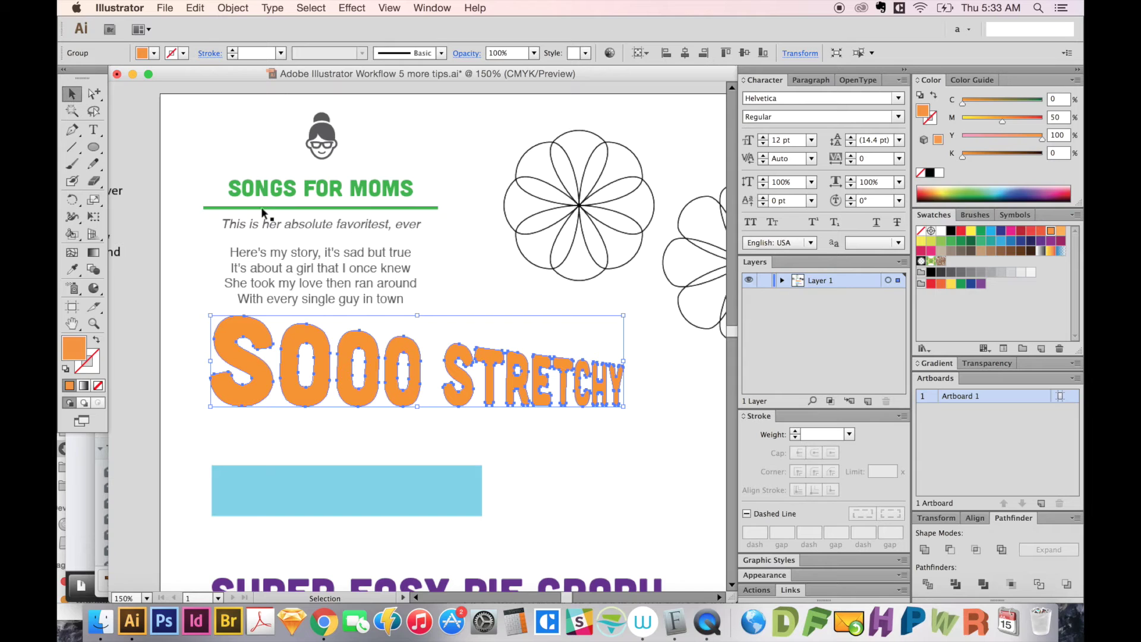
pyautogui.moveTo(396, 400)
pyautogui.mouseDown()
pyautogui.moveTo(402, 422)
pyautogui.moveTo(399, 412)
pyautogui.mouseUp()
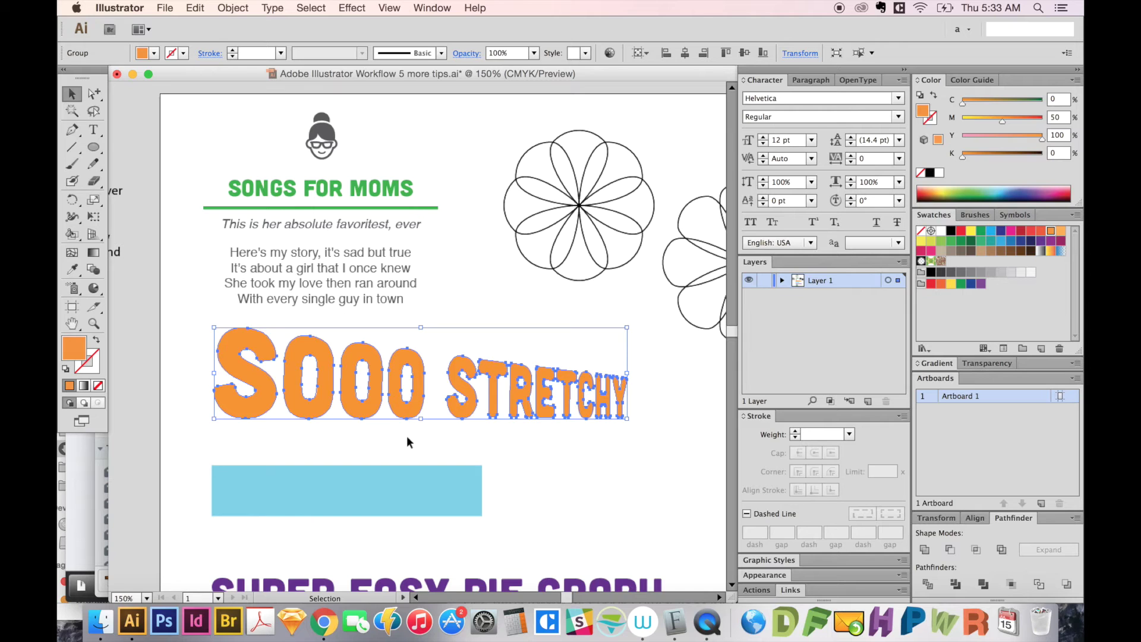
pyautogui.press('space')
pyautogui.moveTo(491, 526); pyautogui.dragTo(518, 411)
pyautogui.moveTo(535, 369); pyautogui.dragTo(487, 400)
pyautogui.press('space')
pyautogui.moveTo(500, 417); pyautogui.dragTo(505, 430)
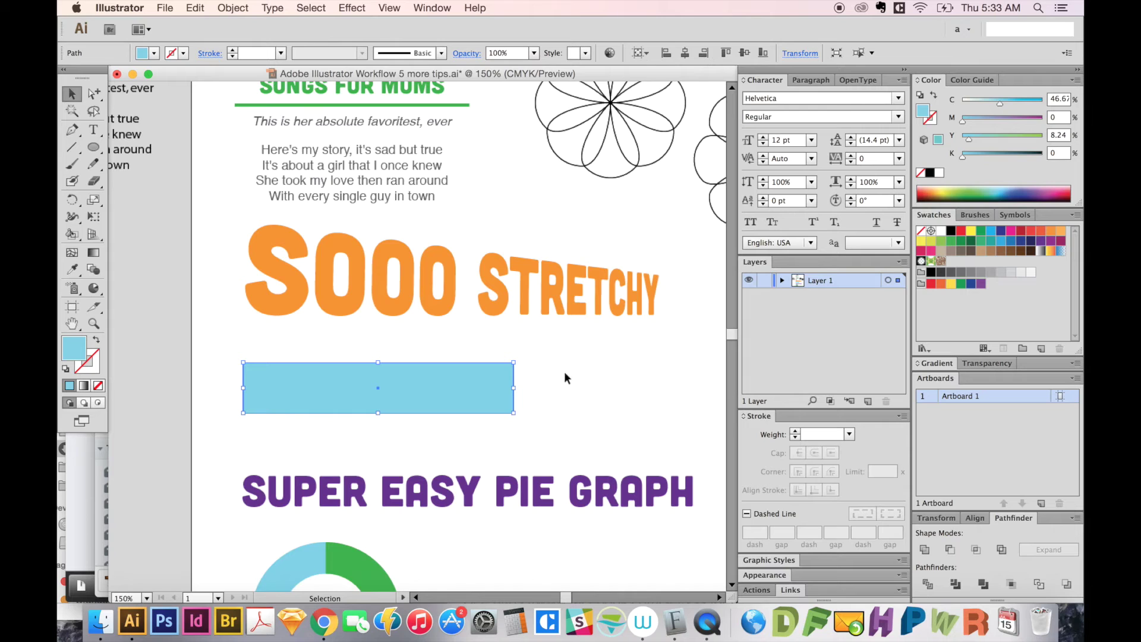
# Step: Add extra anchor points to the blue rectangle with Object > Path > Add Anchor Points
pyautogui.click(233, 8)
pyautogui.moveTo(282, 312)
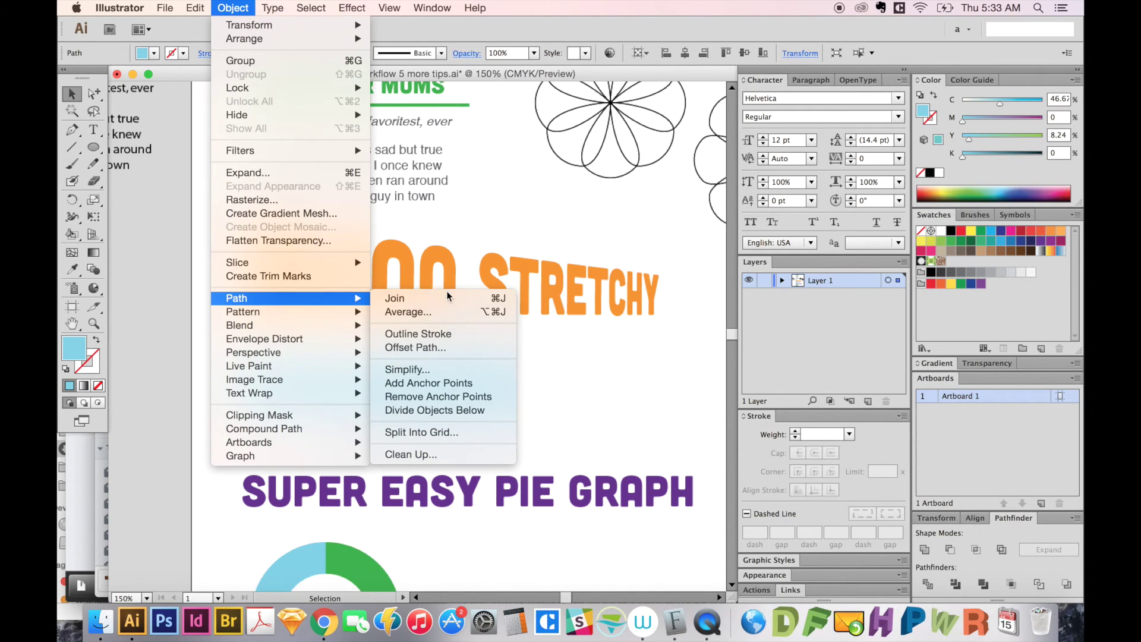
pyautogui.click(444, 383)
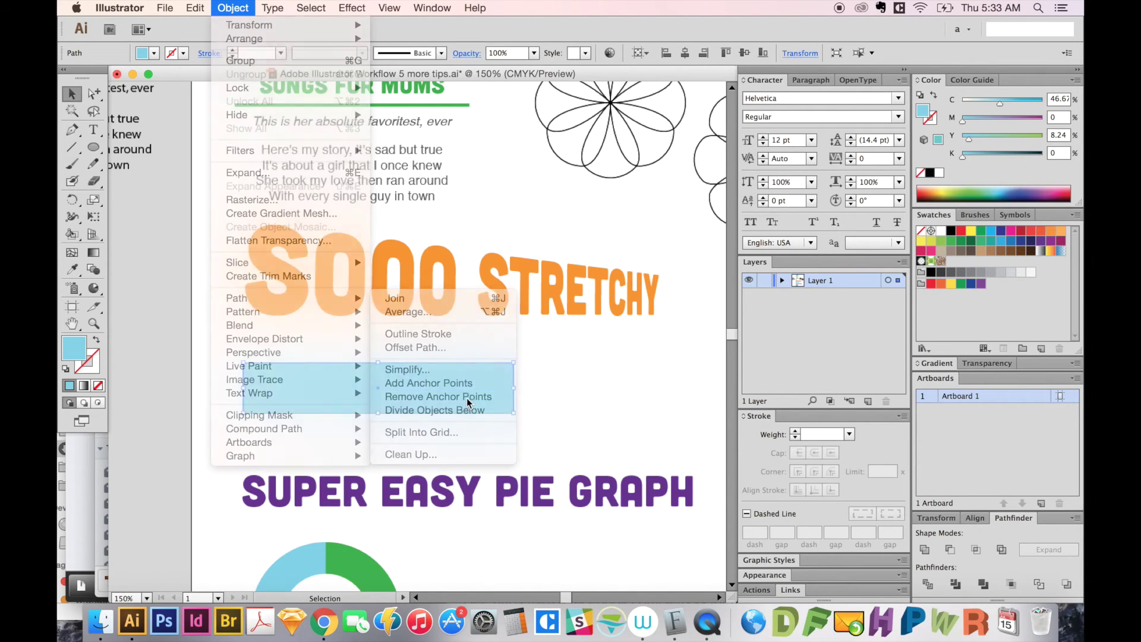
pyautogui.click(556, 404)
pyautogui.click(496, 410)
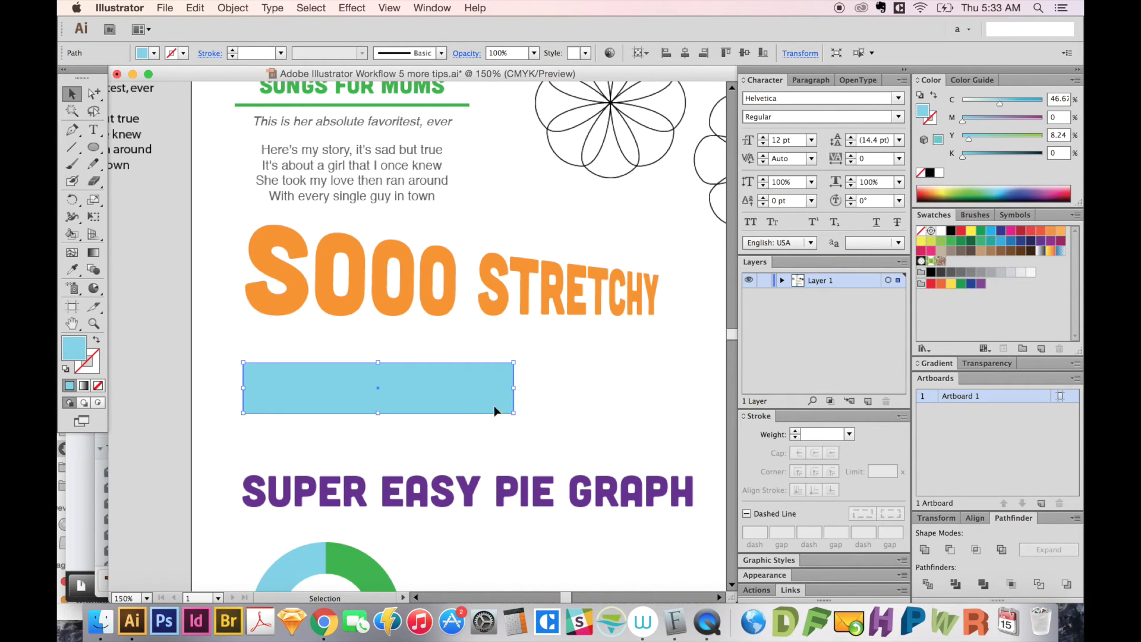
pyautogui.press('z')
pyautogui.moveTo(547, 359); pyautogui.dragTo(492, 427)
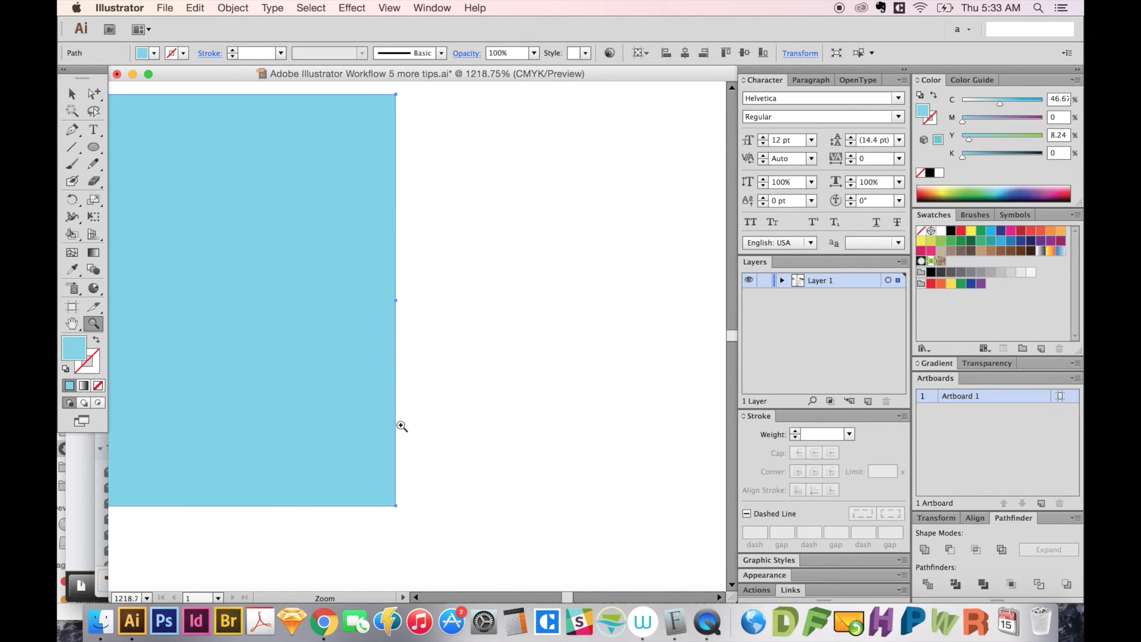
pyautogui.press('super+minus')
pyautogui.press('super+minus')
pyautogui.press('super+minus')
pyautogui.press('super+minus')
pyautogui.press('super+shift+a')
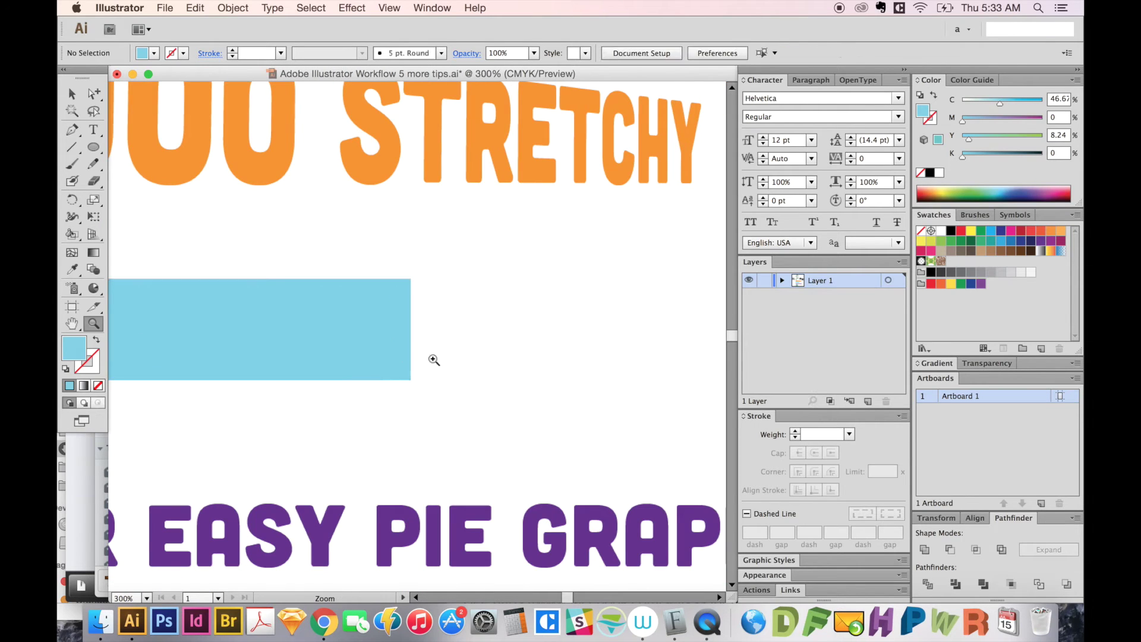
# Step: Push the right edge's middle anchor 0.2 in inward to notch that end
pyautogui.press('a')
pyautogui.click(411, 380)
pyautogui.click(449, 321)
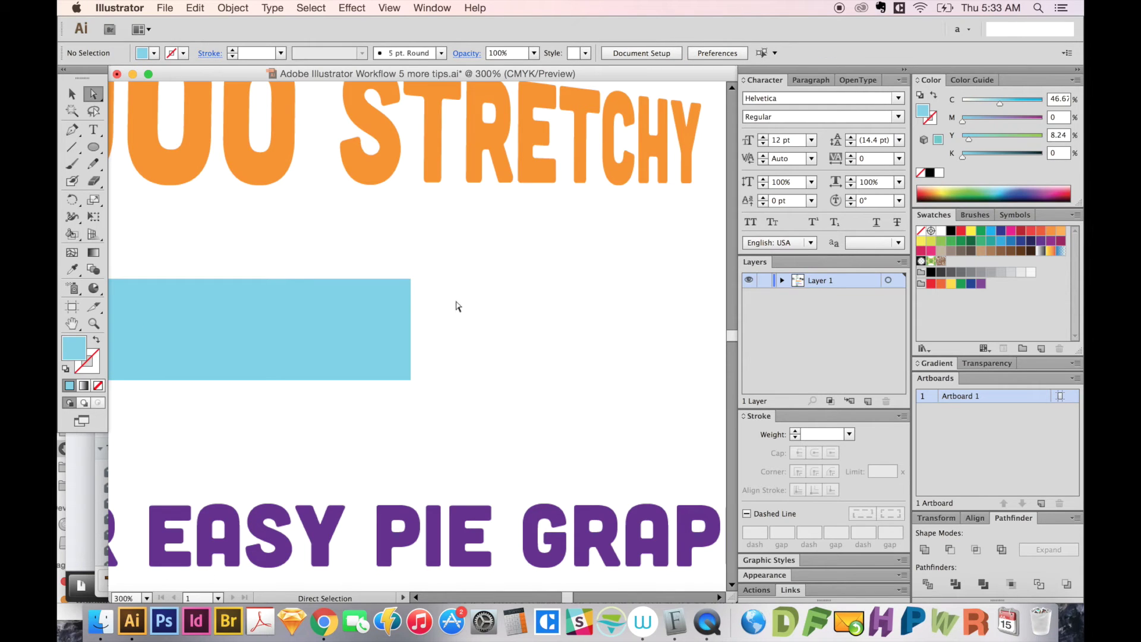
pyautogui.moveTo(451, 309); pyautogui.dragTo(388, 361)
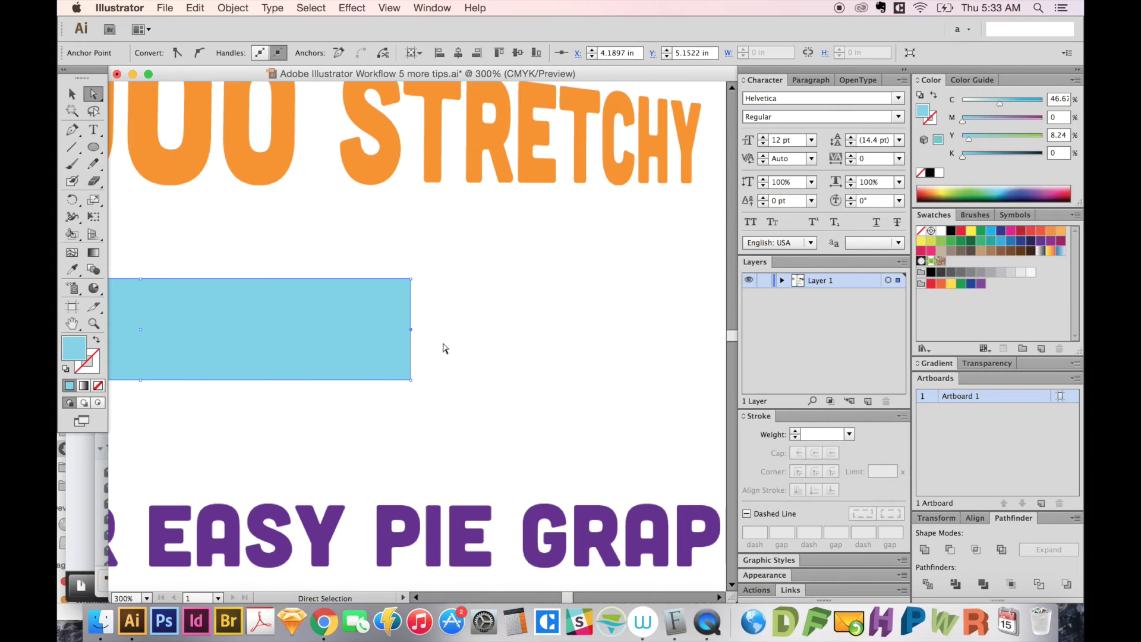
pyautogui.press('shift')
pyautogui.hotkey('shift', 'Left')
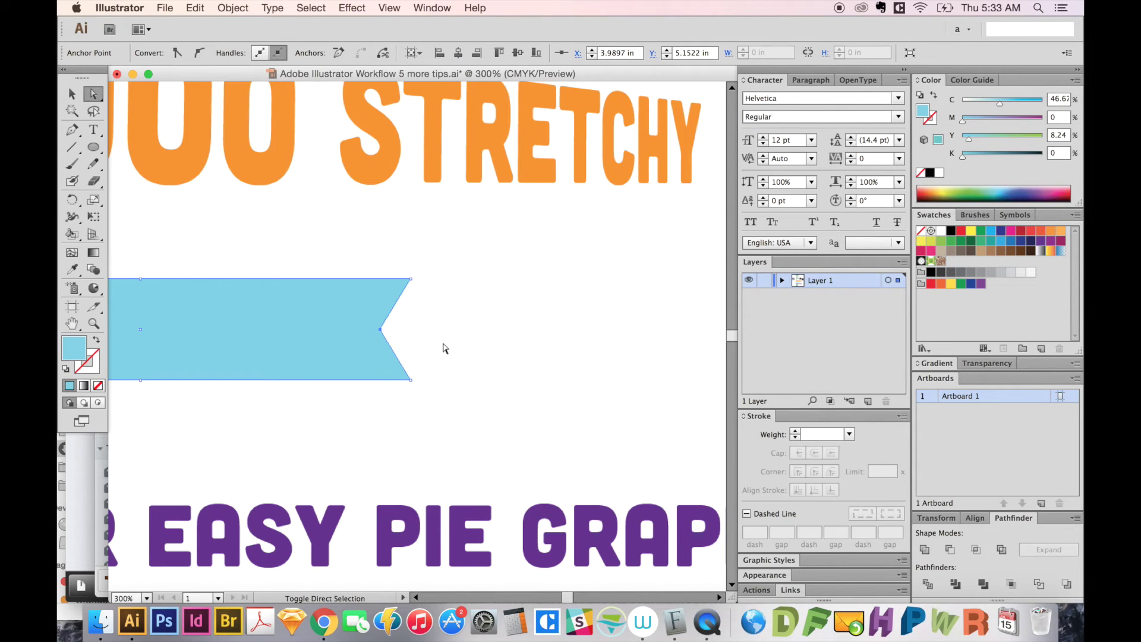
# Step: Push the left edge's middle anchor inward to notch the other end
pyautogui.press('super+minus')
pyautogui.press('space')
pyautogui.moveTo(356, 307); pyautogui.dragTo(562, 303)
pyautogui.moveTo(248, 320); pyautogui.dragTo(283, 352)
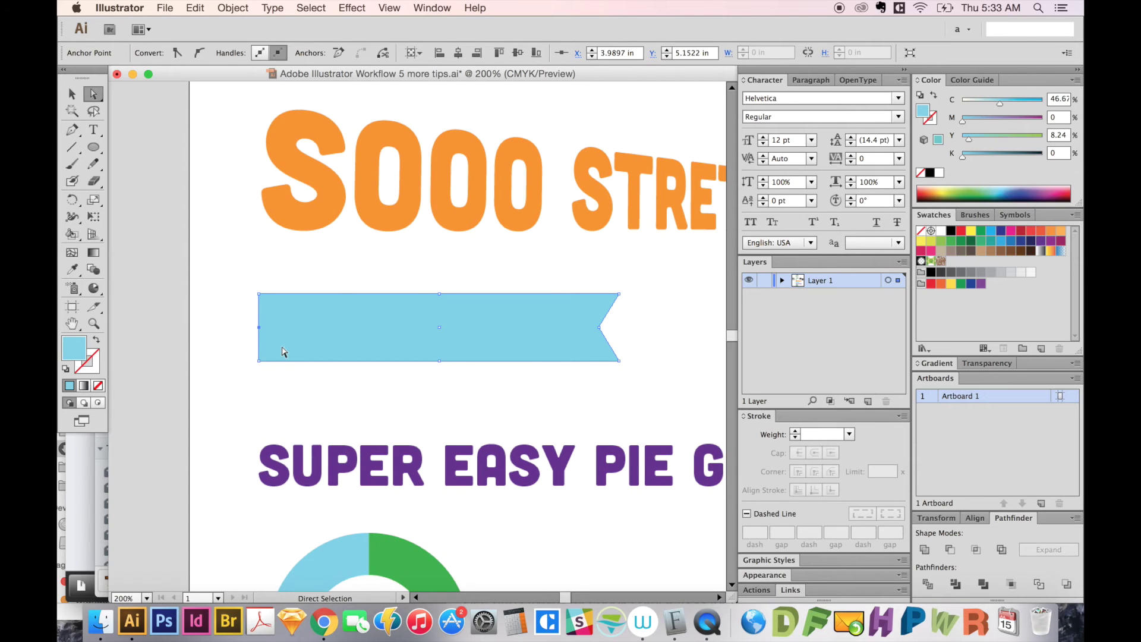
pyautogui.hotkey('shift', 'Right')
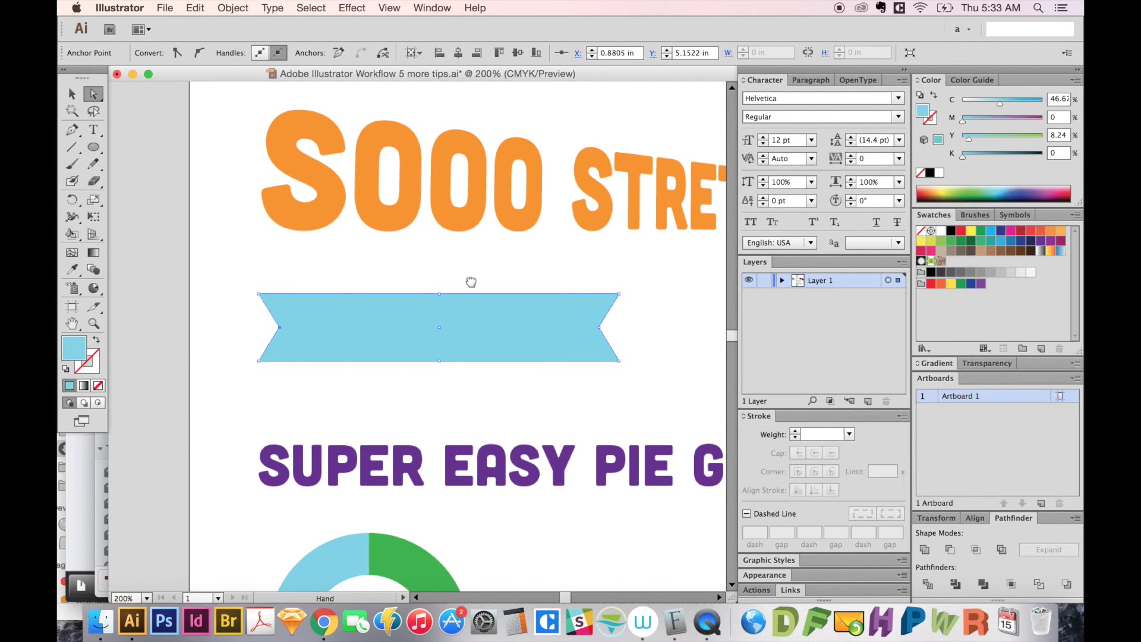
pyautogui.moveTo(474, 280); pyautogui.dragTo(447, 276)
pyautogui.press('shift+super+a')
# Step: Warp the blue ribbon banner into an upward arc with a 28% bend
pyautogui.press('v')
pyautogui.click(469, 345)
pyautogui.click(352, 8)
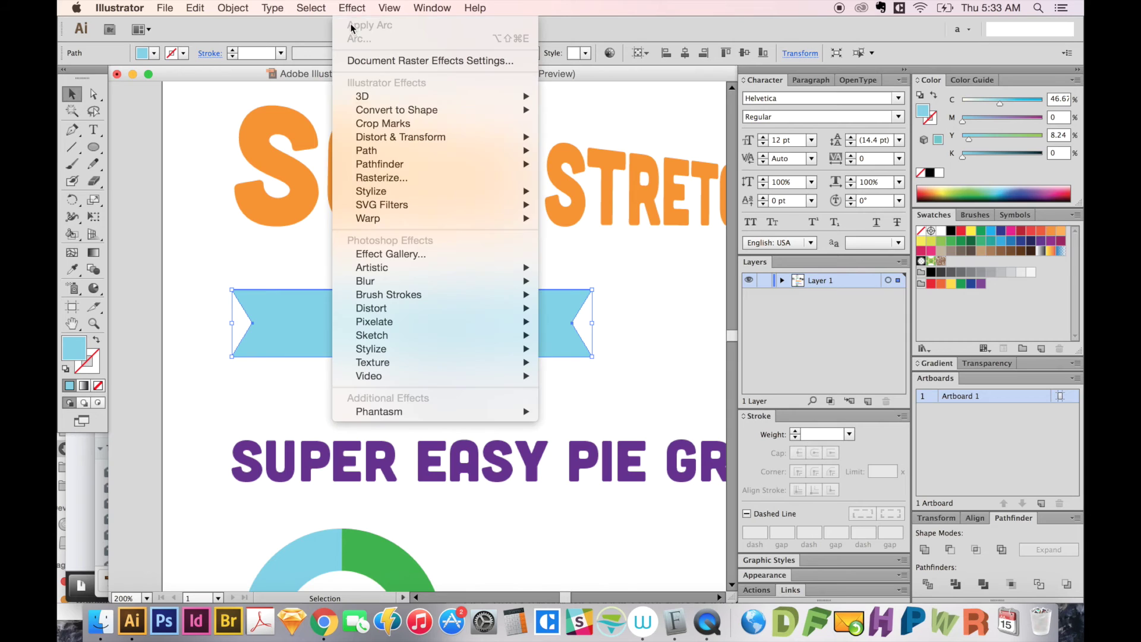
pyautogui.moveTo(394, 224)
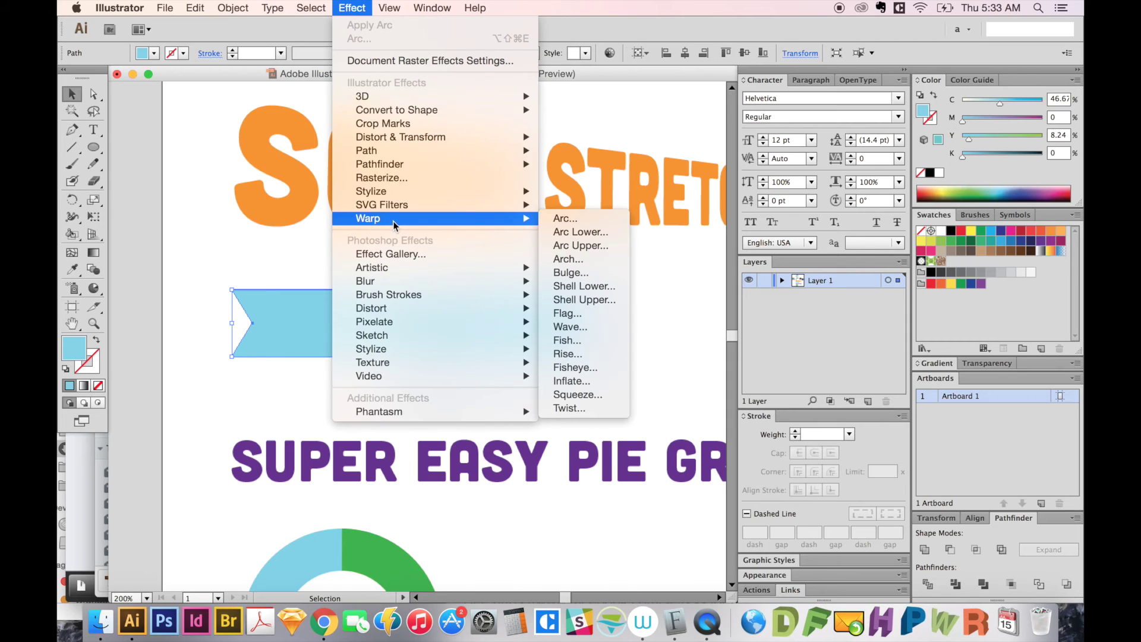
pyautogui.click(590, 218)
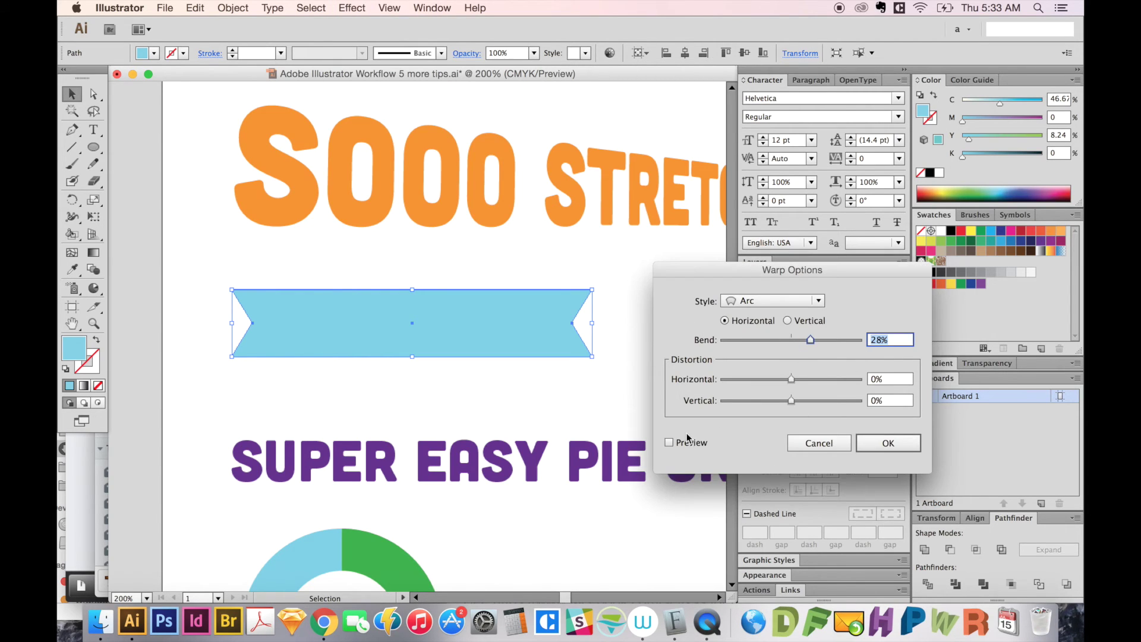
pyautogui.click(883, 446)
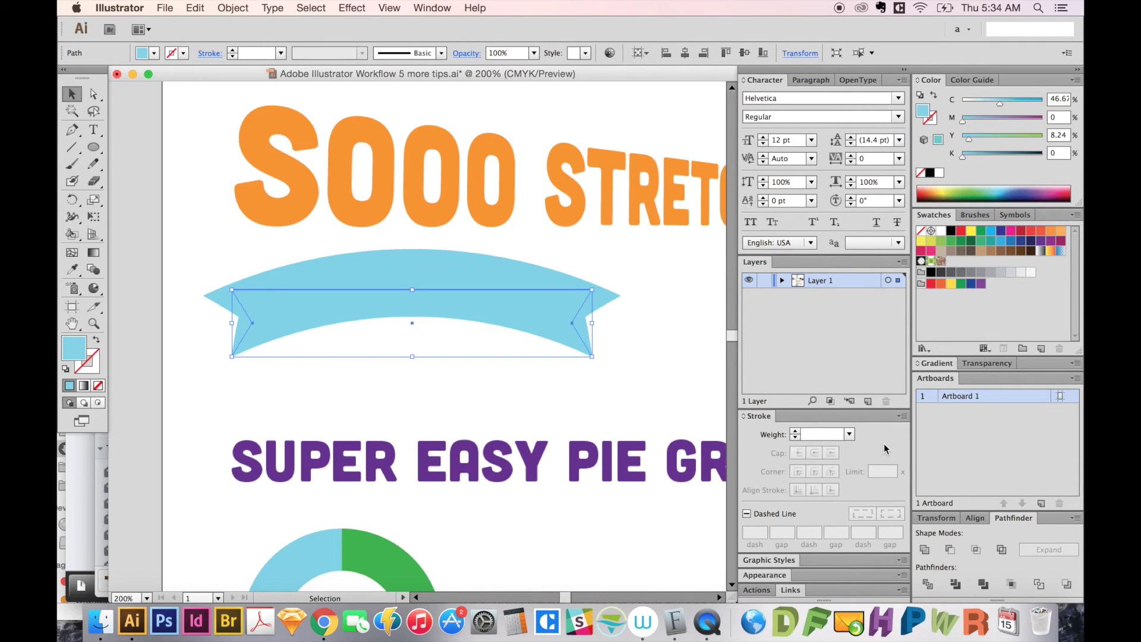
# Step: Deselect the banner and zoom out to bring the pie graph into view
pyautogui.press('super+shift+a')
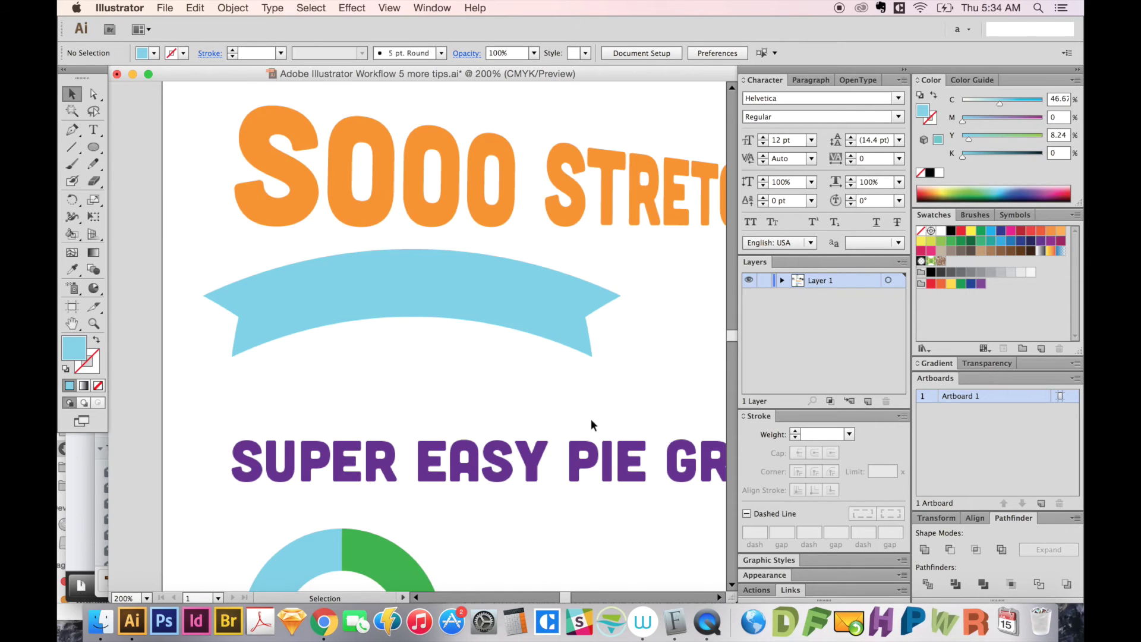
pyautogui.press('super+minus')
pyautogui.scroll(-5, 472, 361)
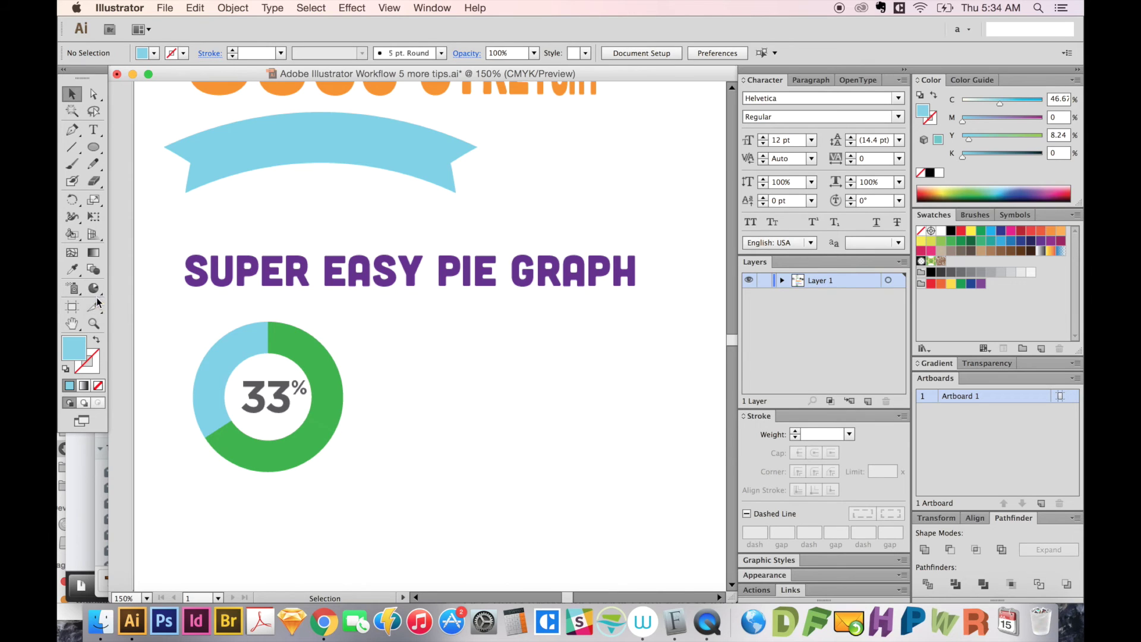
# Step: Draw a pie graph right of the donut with data values 66 and 37
pyautogui.moveTo(94, 288)
pyautogui.mouseDown()
pyautogui.moveTo(148, 305)
pyautogui.moveTo(176, 414)
pyautogui.moveTo(108, 288)
pyautogui.moveTo(93, 291)
pyautogui.mouseUp()
pyautogui.moveTo(408, 320); pyautogui.dragTo(535, 465)
pyautogui.moveTo(315, 188); pyautogui.dragTo(460, 177)
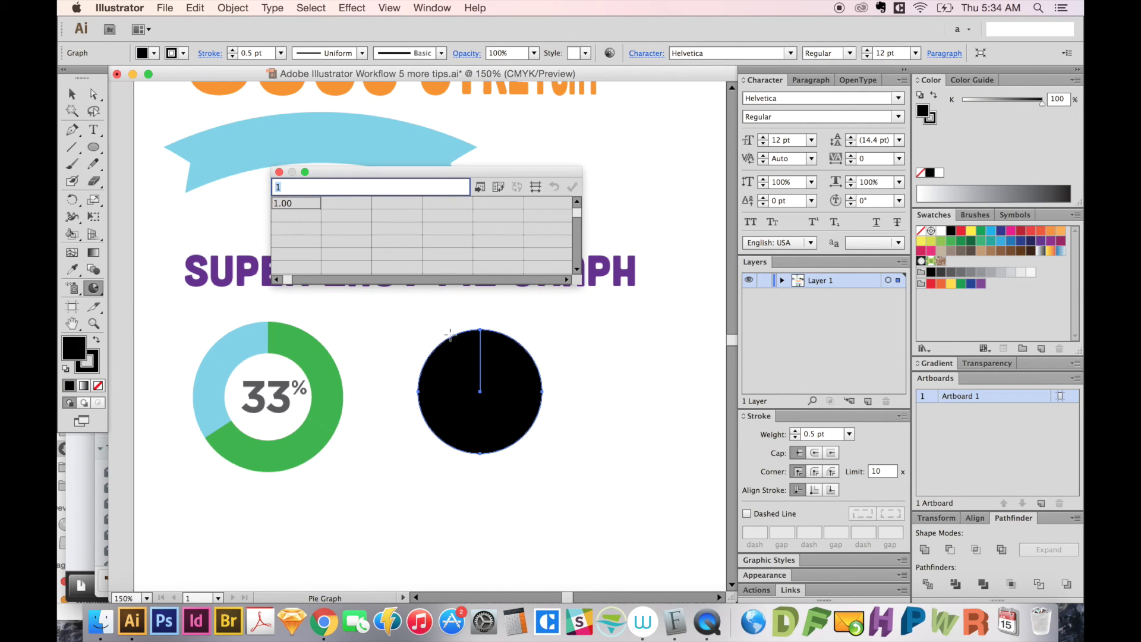
pyautogui.write('66')
pyautogui.press('Tab')
pyautogui.write('37')
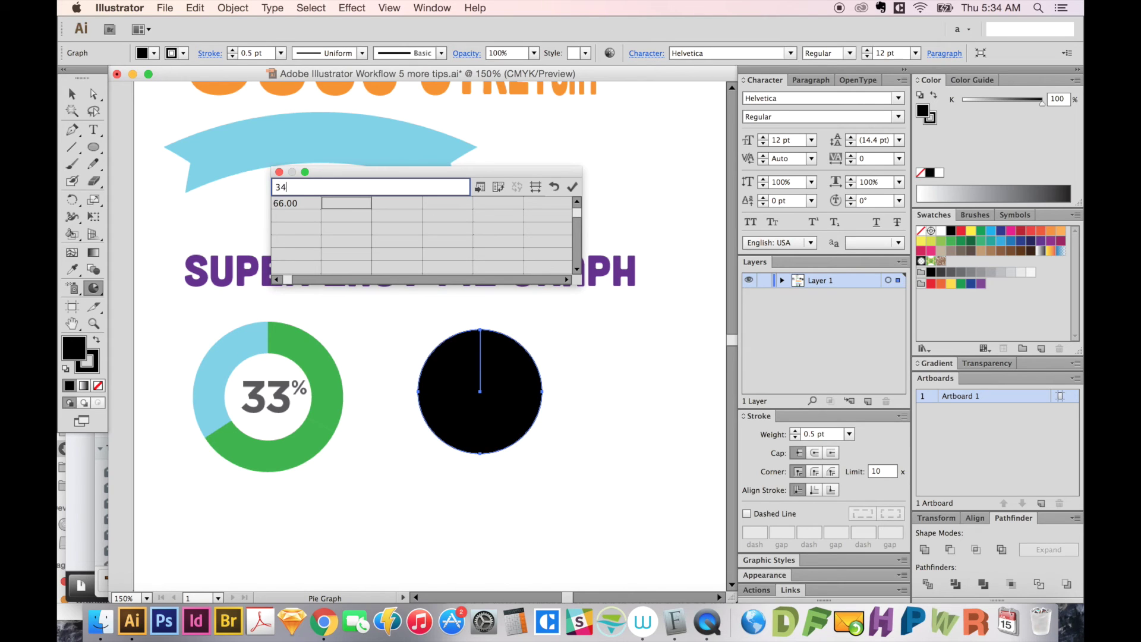
pyautogui.click(572, 187)
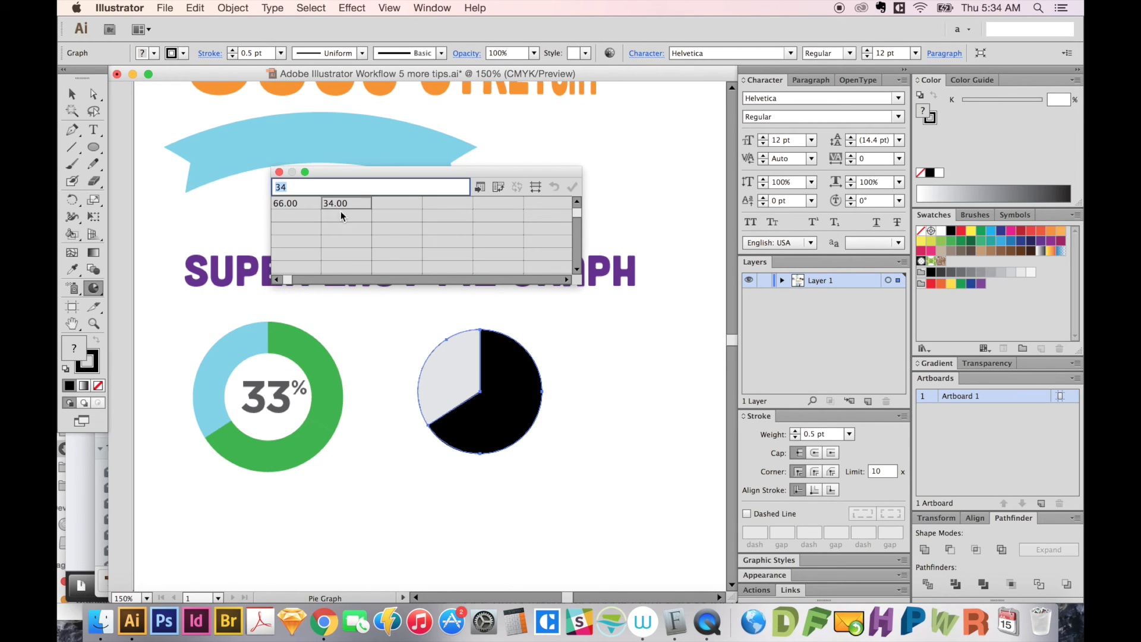
pyautogui.click(279, 172)
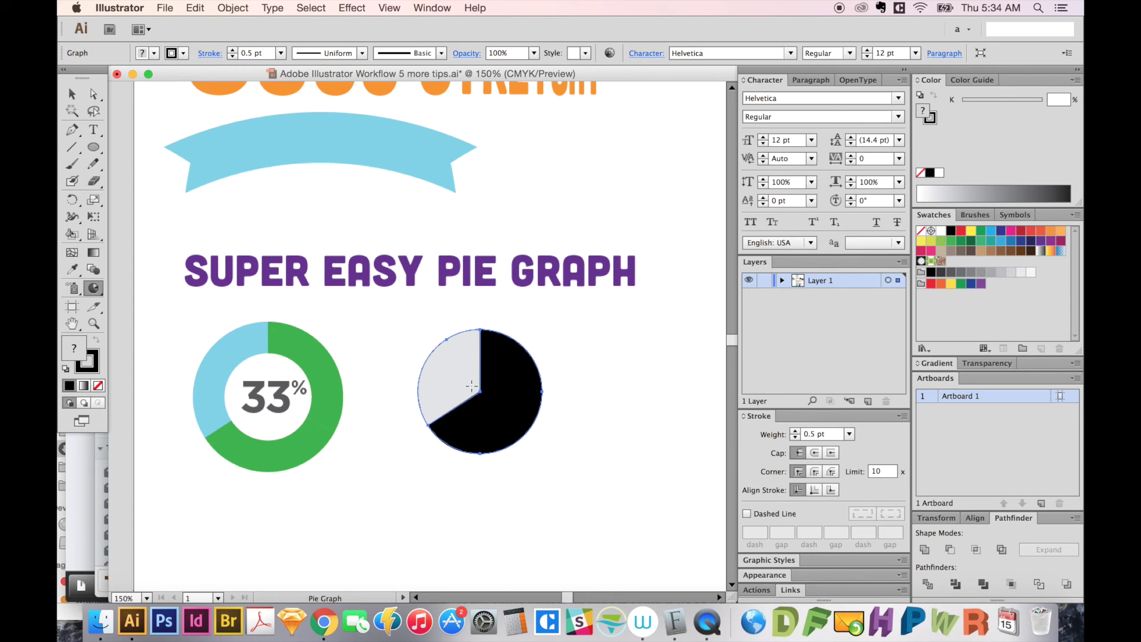
# Step: Duplicate the whole pie graph to a spare copy left of the artboard
pyautogui.press('a')
pyautogui.click(473, 365)
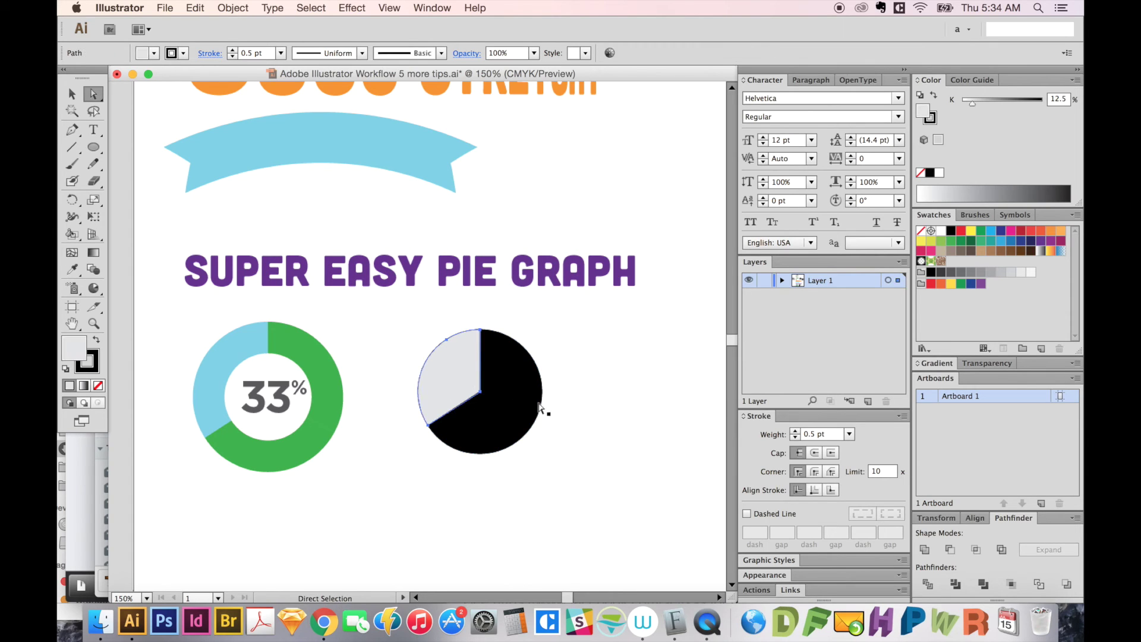
pyautogui.press('shift+super+a')
pyautogui.press('v')
pyautogui.click(505, 437)
pyautogui.press('space')
pyautogui.moveTo(478, 456); pyautogui.dragTo(231, 385)
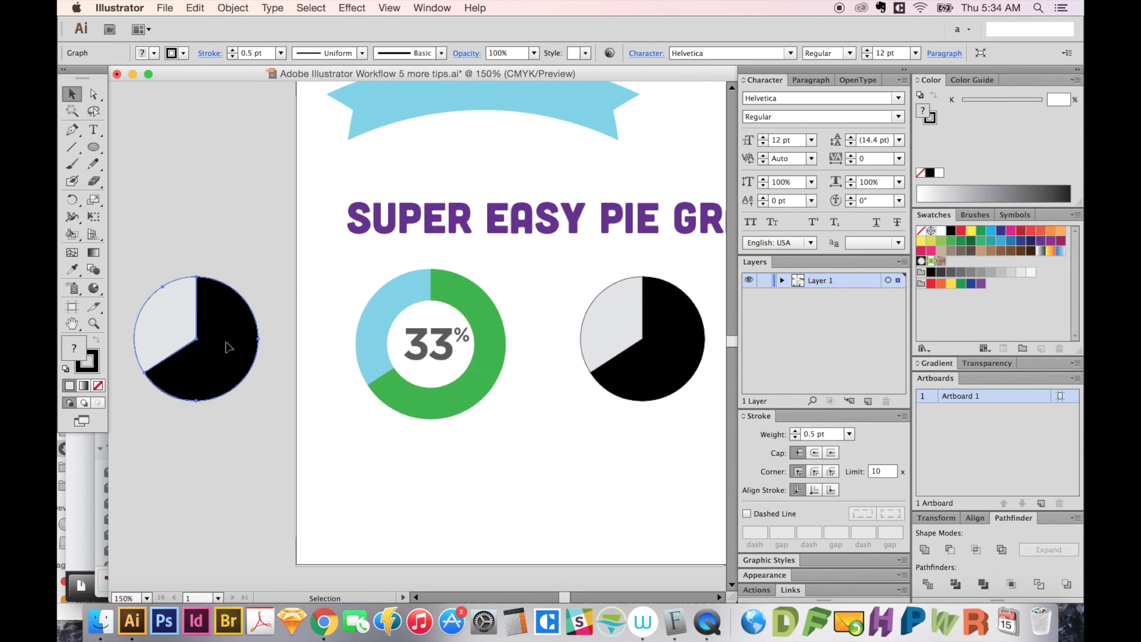
pyautogui.press('shift+super+a')
pyautogui.moveTo(657, 392); pyautogui.dragTo(512, 436)
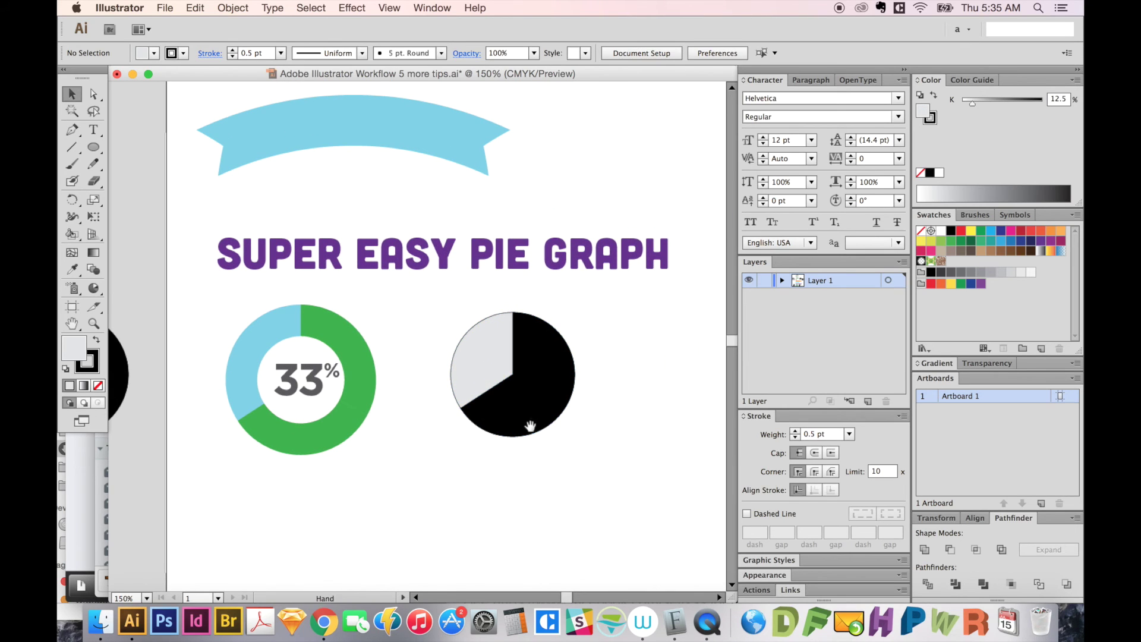
# Step: Flatten the transparency of the pie graph so it becomes an ordinary group
pyautogui.click(535, 403)
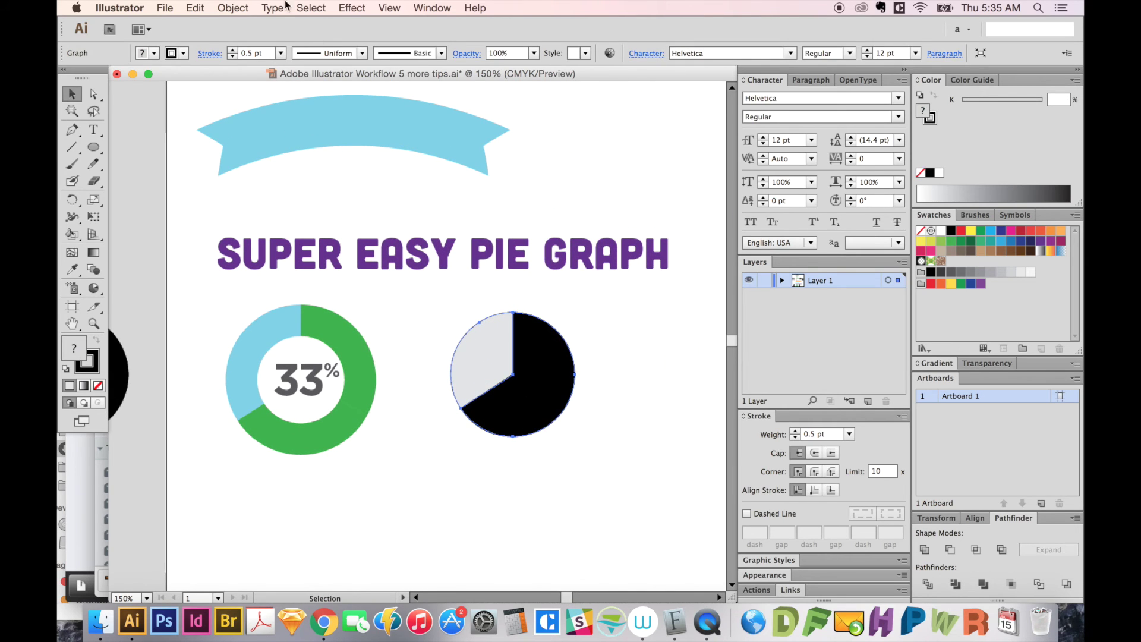
pyautogui.click(232, 7)
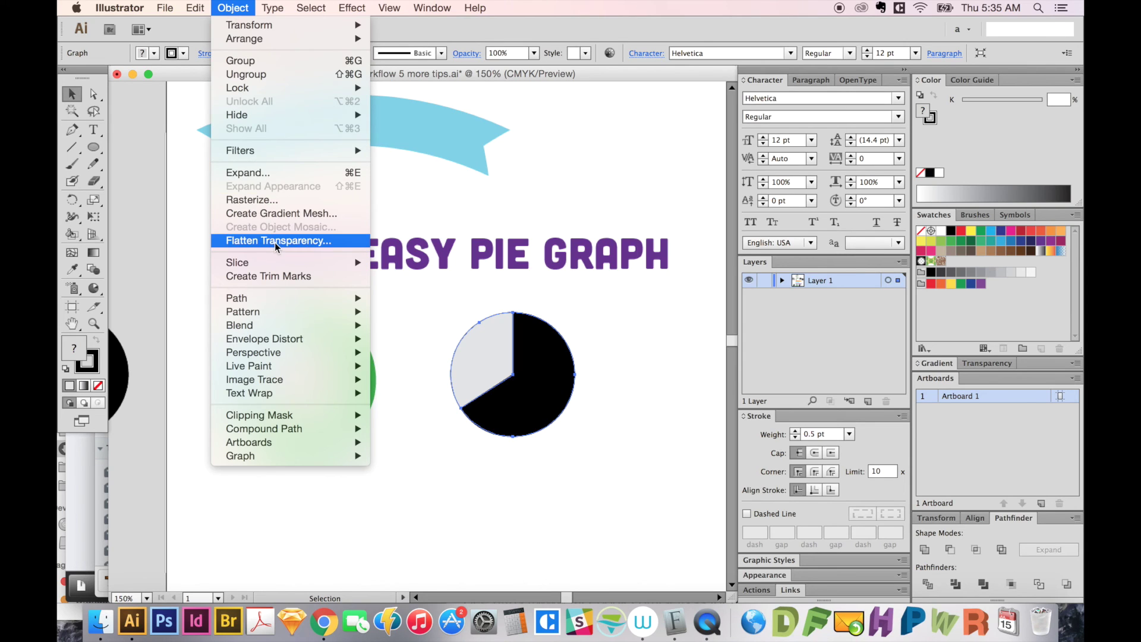
pyautogui.click(274, 241)
pyautogui.click(666, 447)
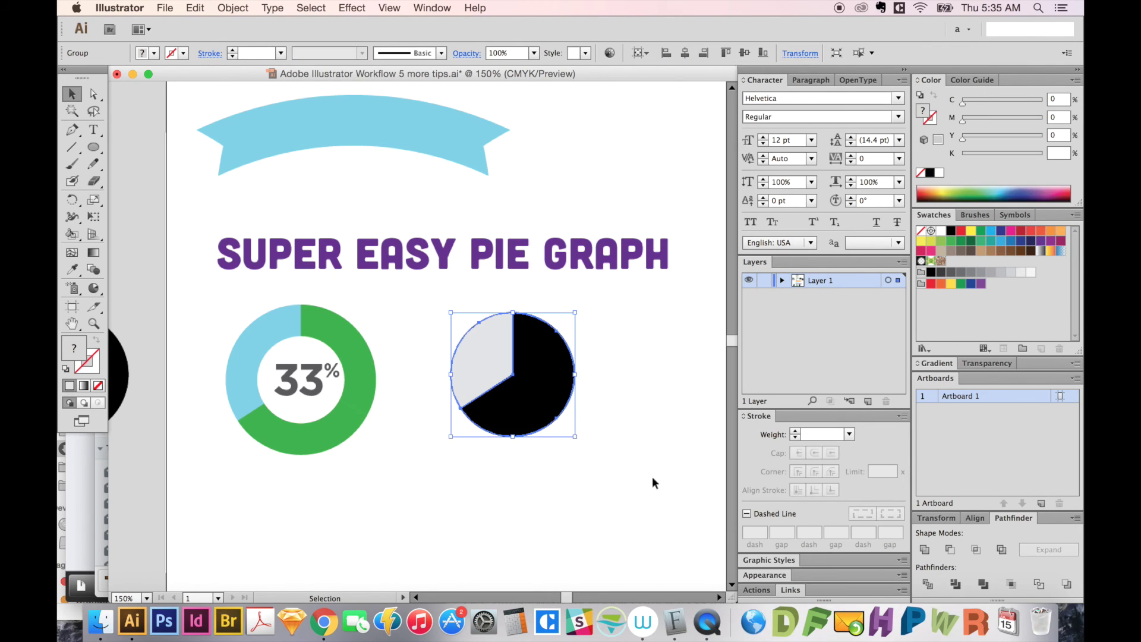
# Step: Select both the grey and black pie slices with Group Selection
pyautogui.press('super')
pyautogui.press('a')
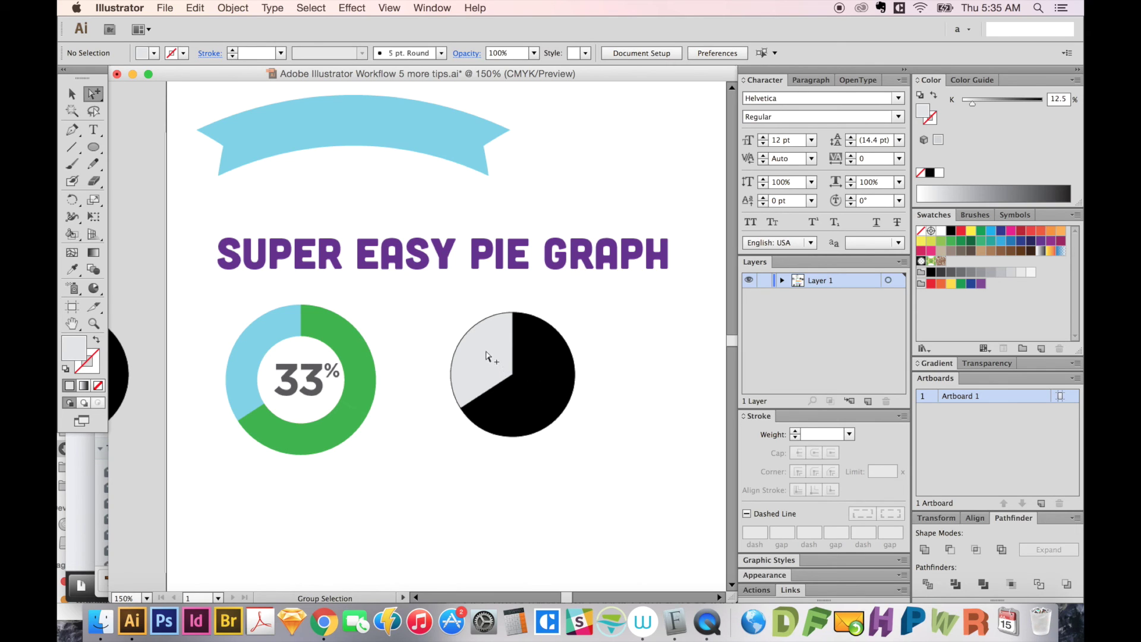
pyautogui.click(492, 364)
pyautogui.keyDown('shift'); pyautogui.click(543, 360); pyautogui.keyUp('shift')
pyautogui.press('super')
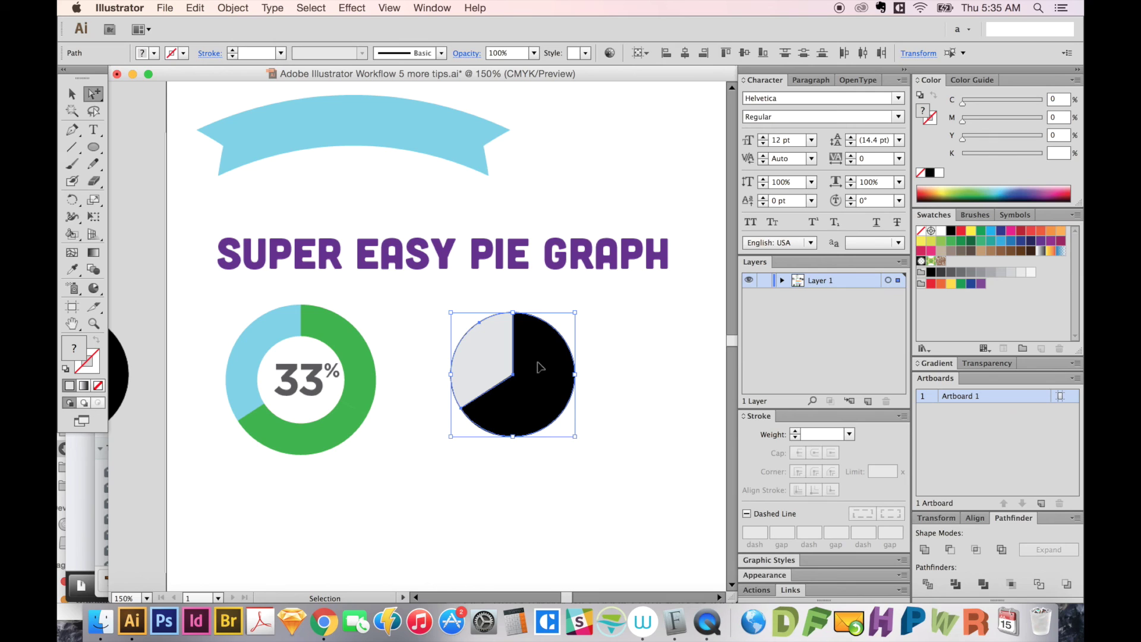
# Step: Try making the slices guides and deleting them, then restore and select the grey slice
pyautogui.press('super+5')
pyautogui.moveTo(594, 309); pyautogui.dragTo(448, 454)
pyautogui.press('Delete')
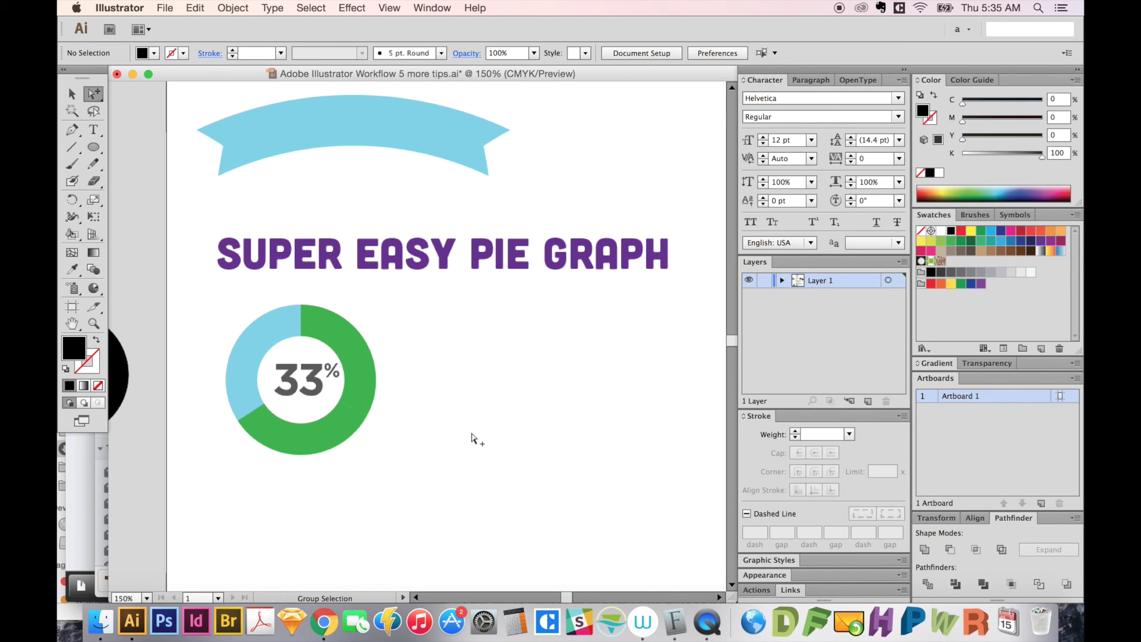
pyautogui.press('super+f')
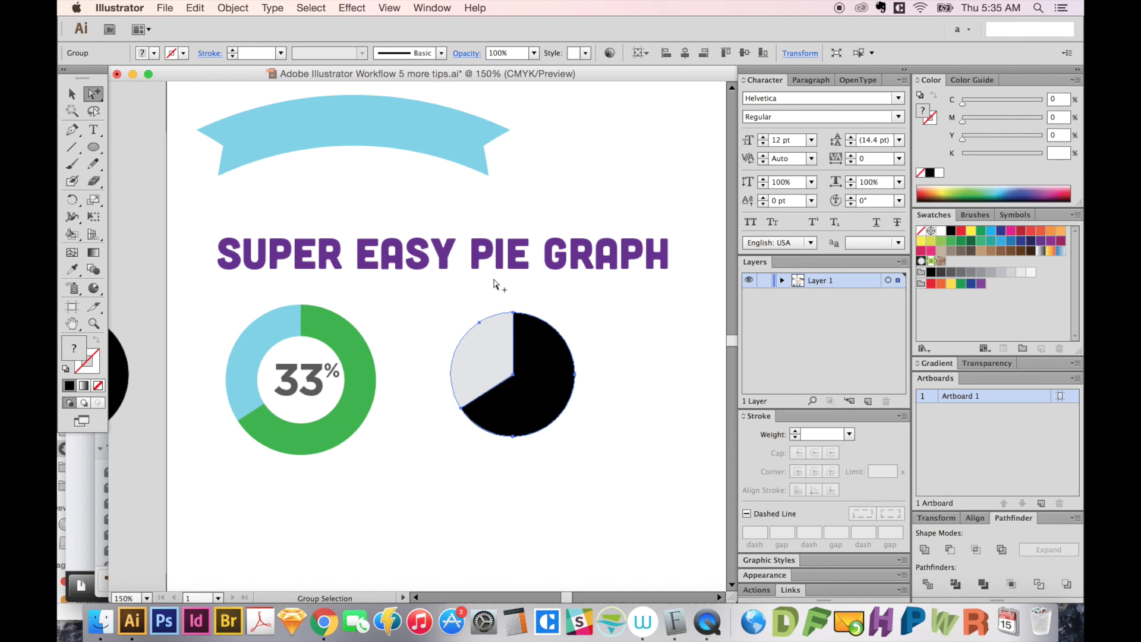
pyautogui.press('super+shift+a')
pyautogui.click(497, 369)
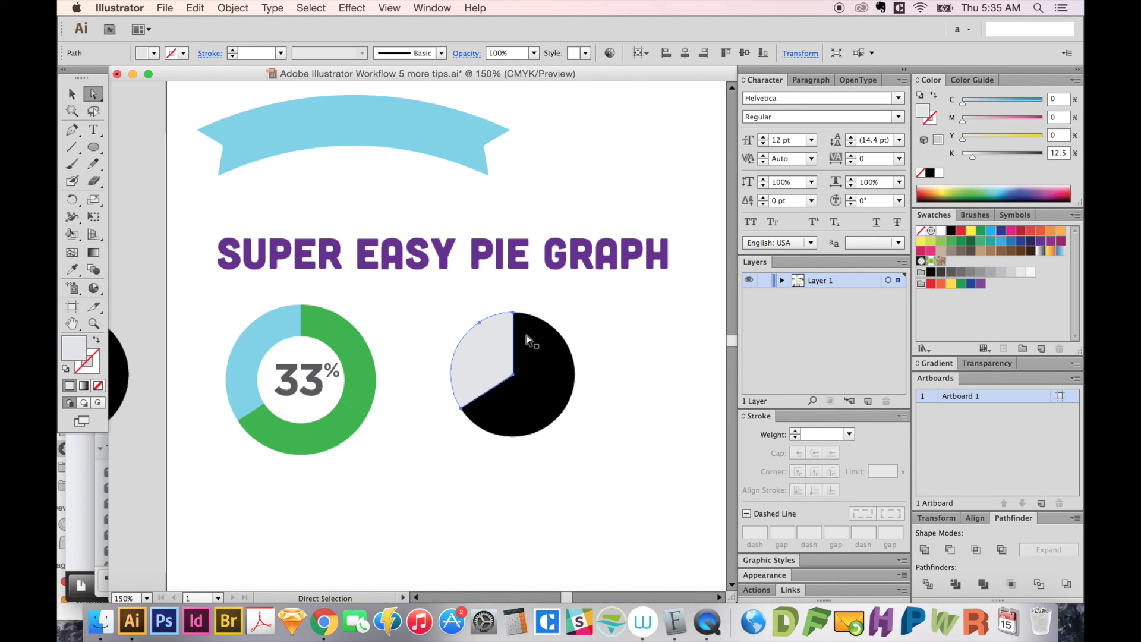
# Step: Eyedrop the donut's light blue onto the grey slice and green onto the black slice
pyautogui.press('i')
pyautogui.click(280, 320)
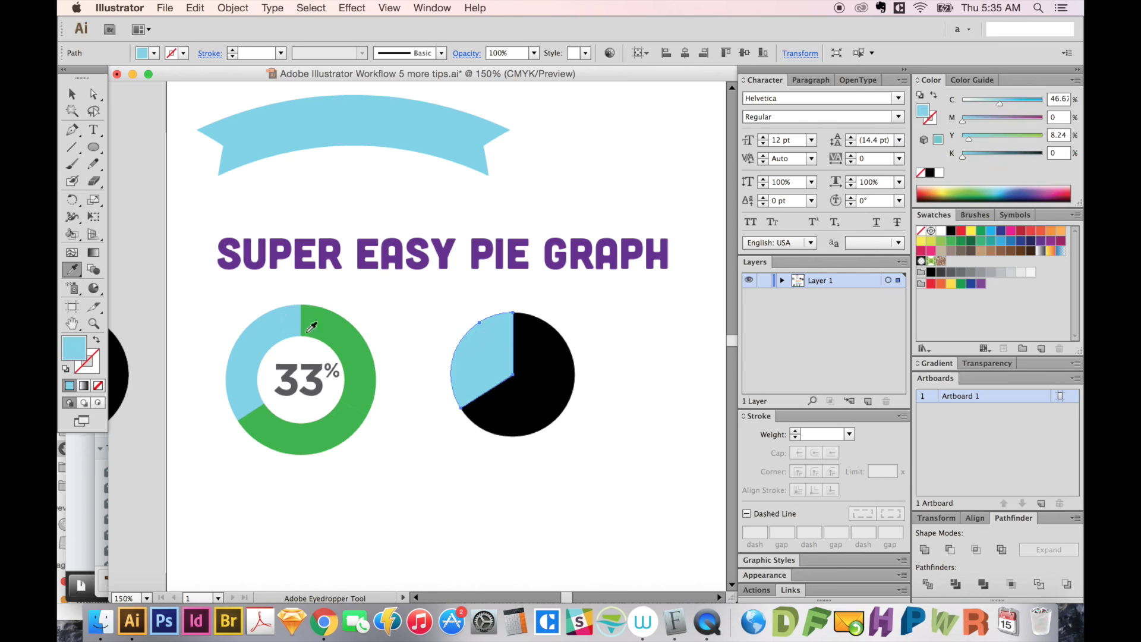
pyautogui.press('a')
pyautogui.keyDown('alt'); pyautogui.click(557, 374); pyautogui.keyUp('alt')
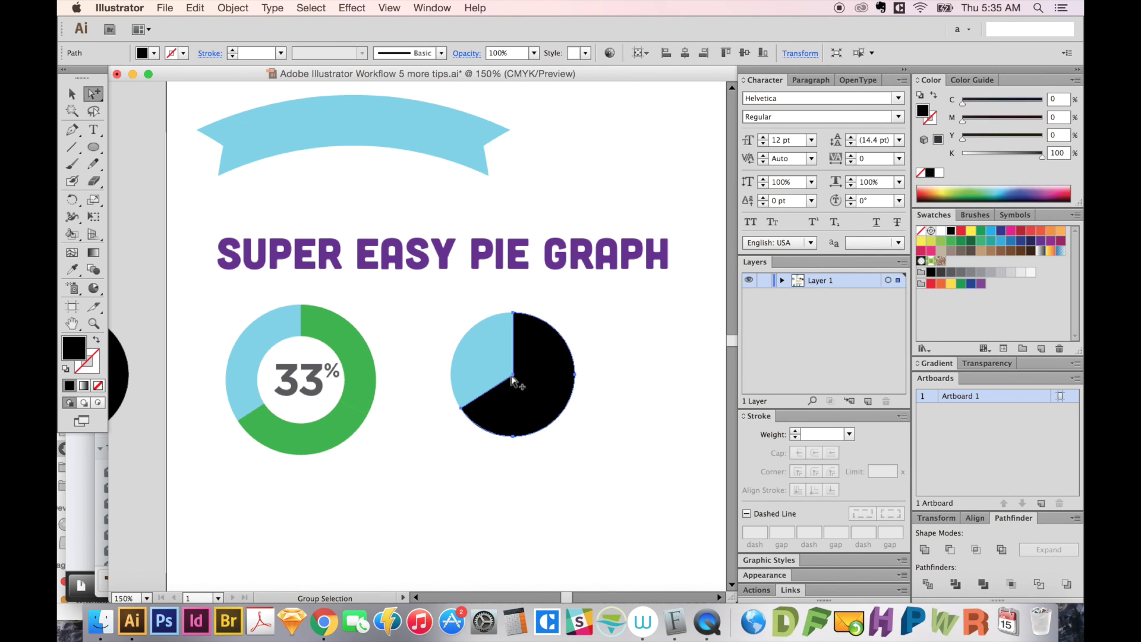
pyautogui.press('i')
pyautogui.click(334, 325)
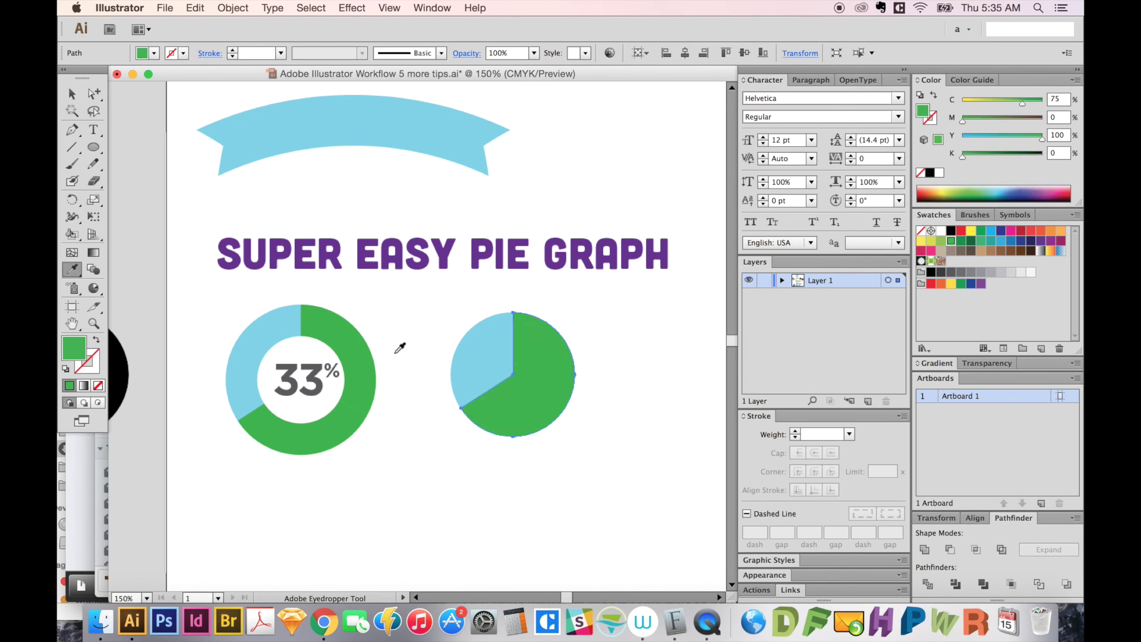
pyautogui.press('super+shift+a')
# Step: Draw a white circle in the pie's centre, then select the original 33% label
pyautogui.press('l')
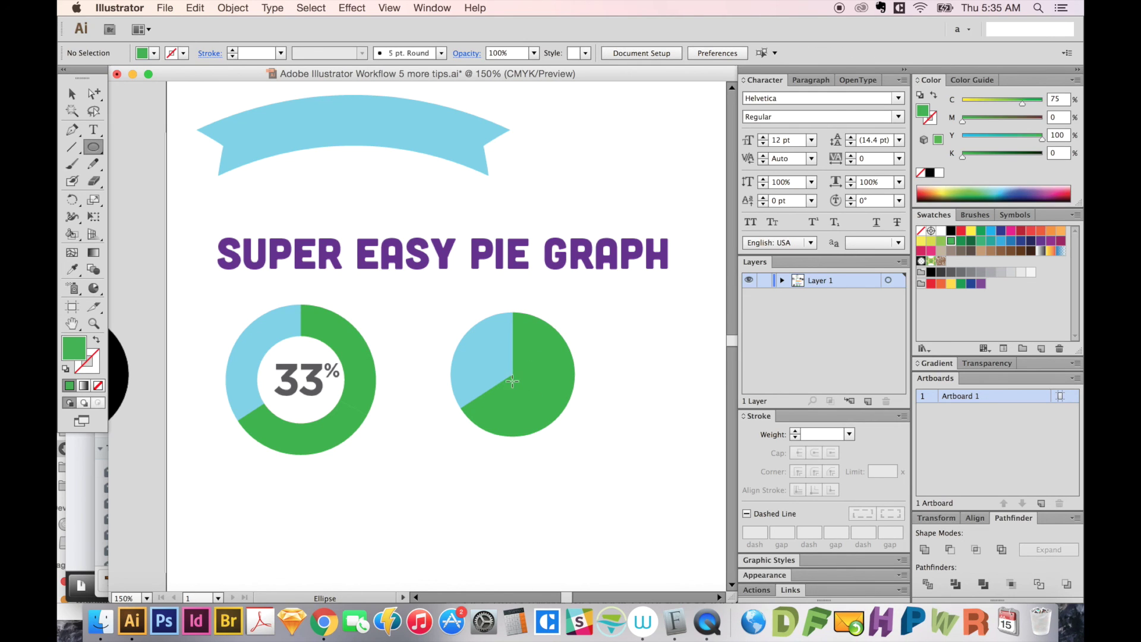
pyautogui.moveTo(513, 374); pyautogui.dragTo(545, 409)
pyautogui.press('i')
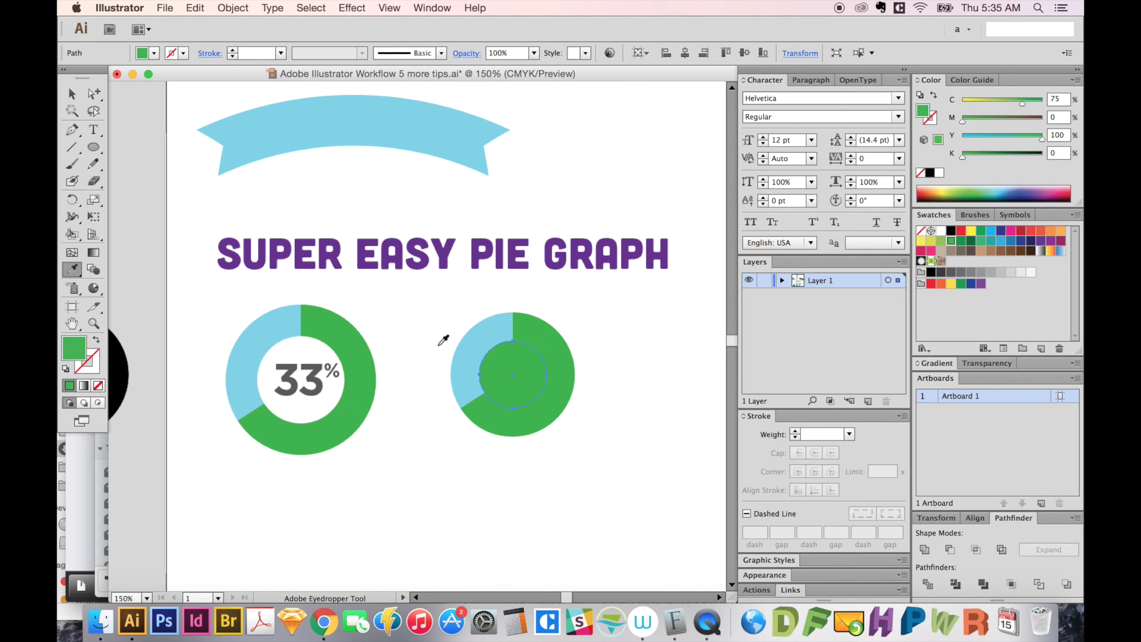
pyautogui.click(302, 343)
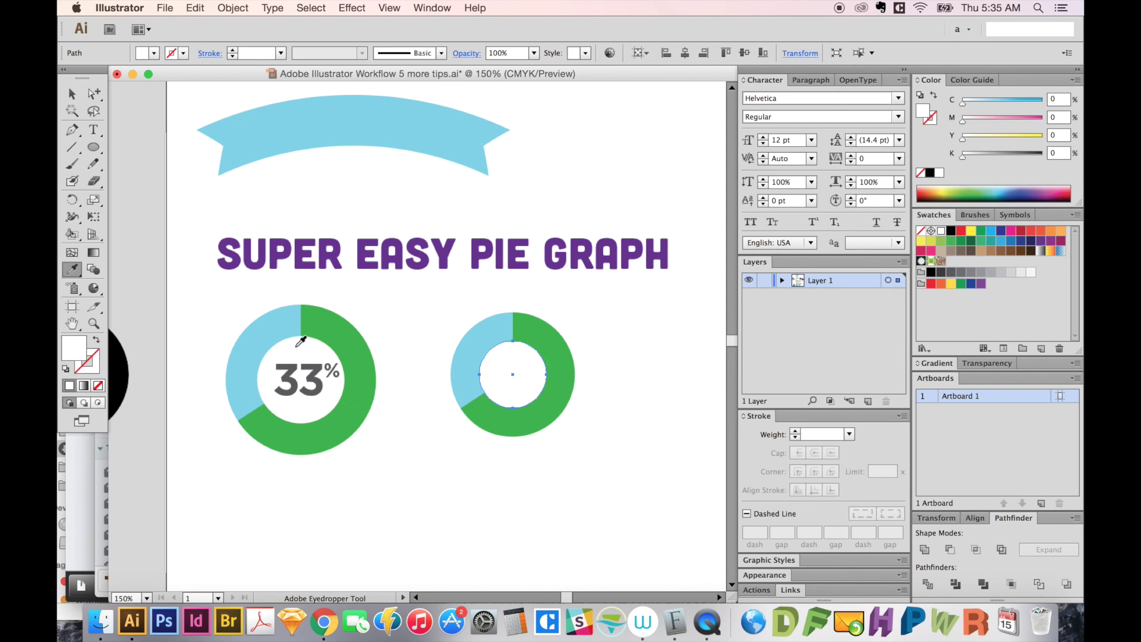
pyautogui.press('super+shift+a')
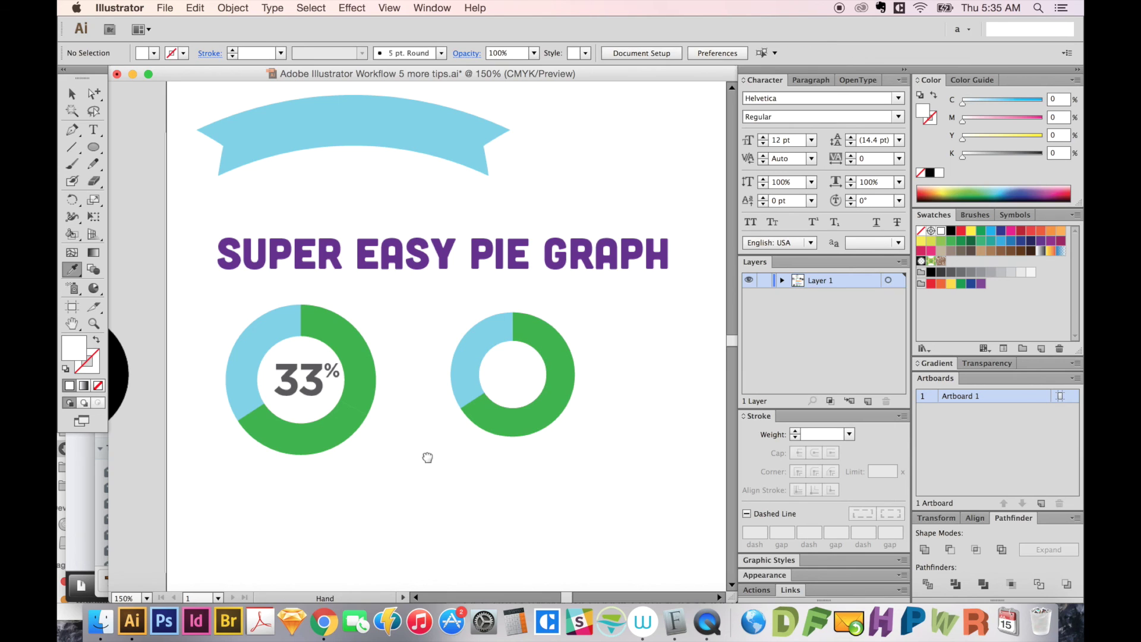
pyautogui.moveTo(430, 458); pyautogui.dragTo(427, 449)
pyautogui.keyDown('super'); pyautogui.click(313, 370); pyautogui.keyUp('super')
# Step: Alt-drag a copy of the 33% label into the new donut and scale it down
pyautogui.moveTo(333, 362); pyautogui.dragTo(549, 365)
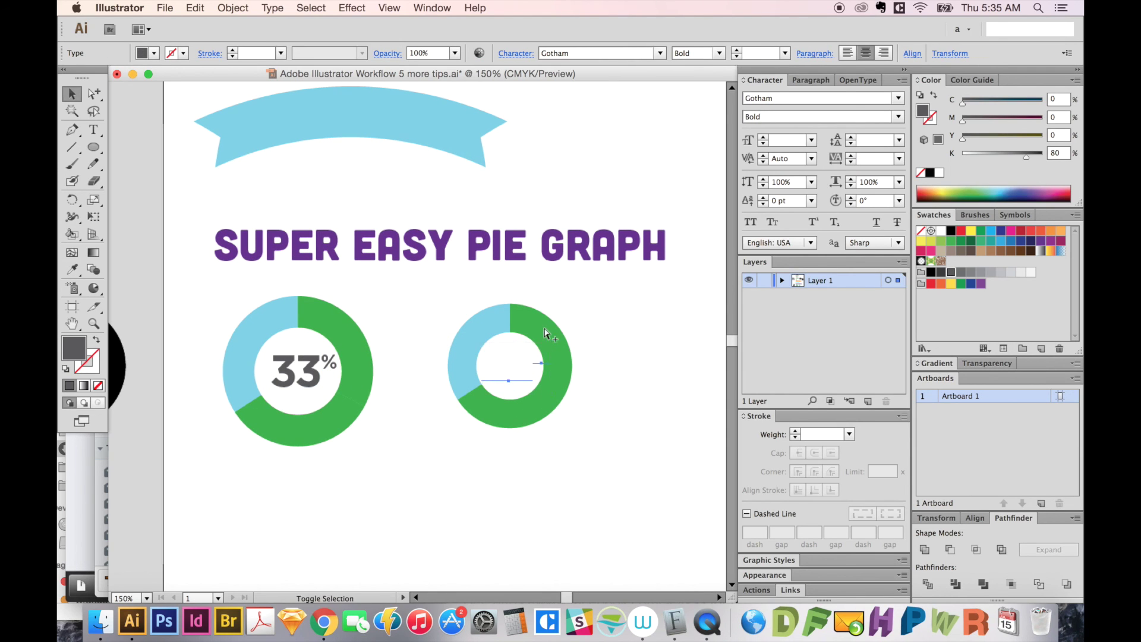
pyautogui.moveTo(549, 342); pyautogui.dragTo(516, 371)
pyautogui.click(164, 229)
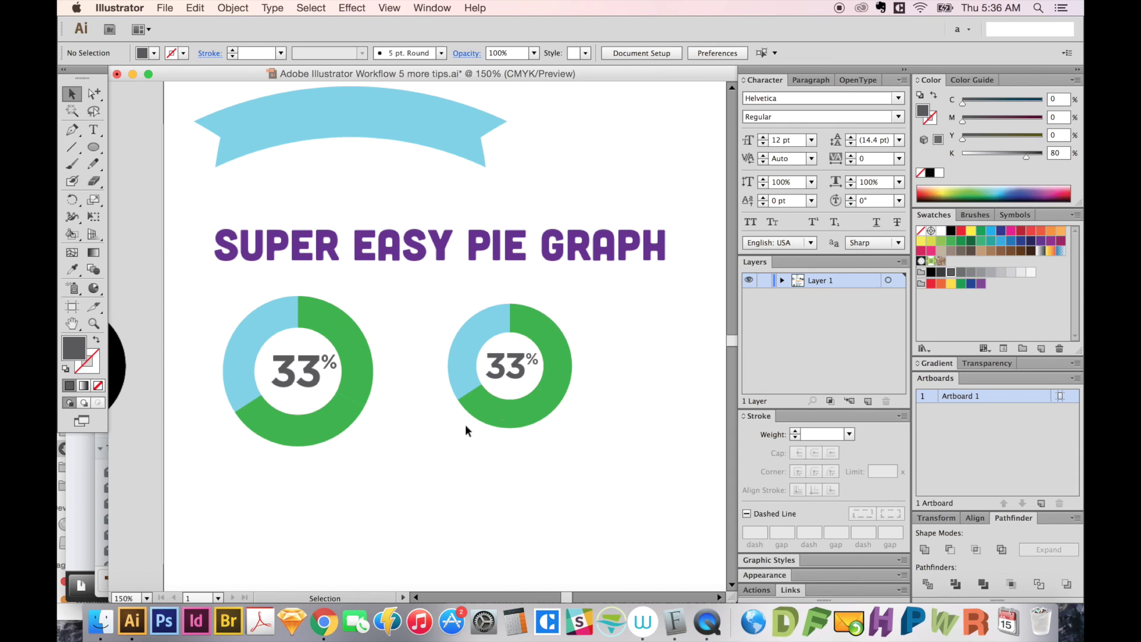